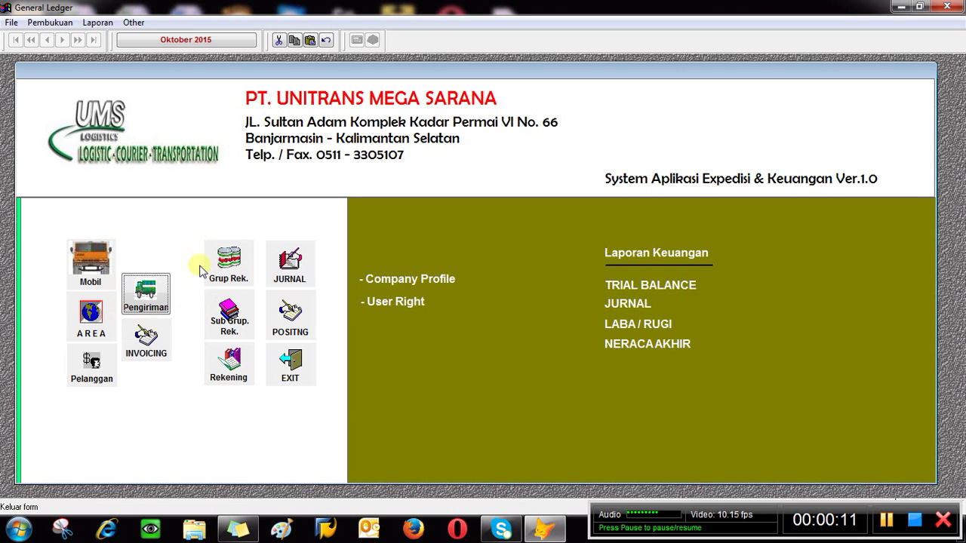
- Open the shipment list (Daftar Pengiriman) and go through its existing entries
click(162, 273)
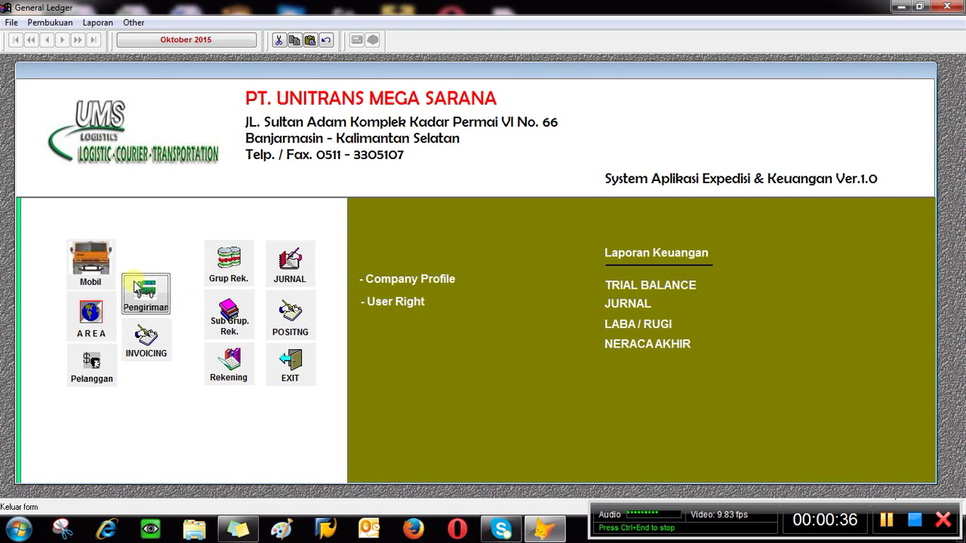
click(145, 293)
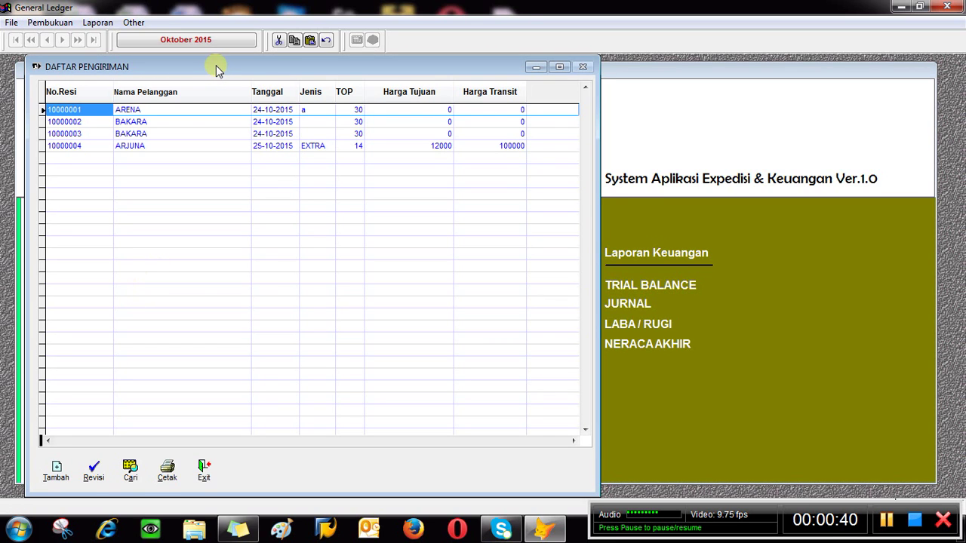
drag(215, 69, 227, 68)
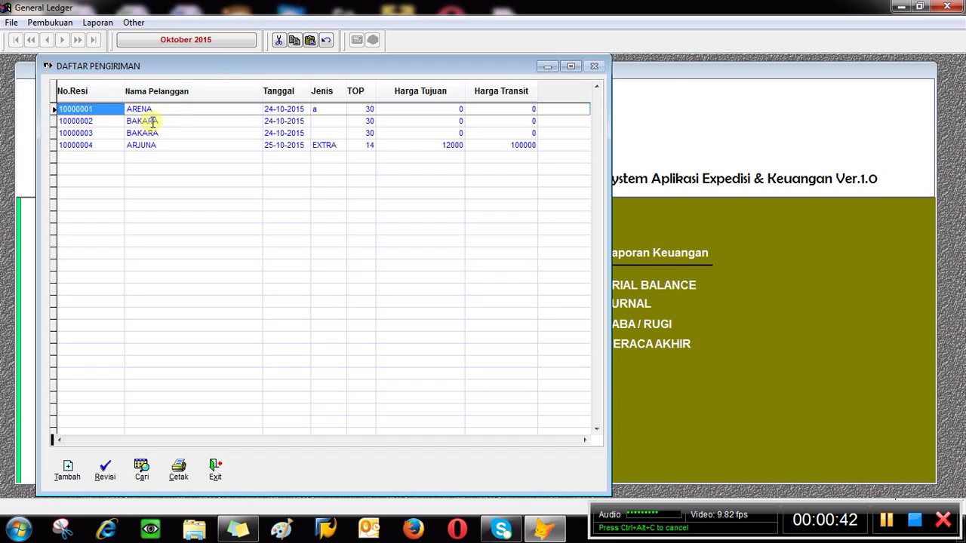
click(99, 121)
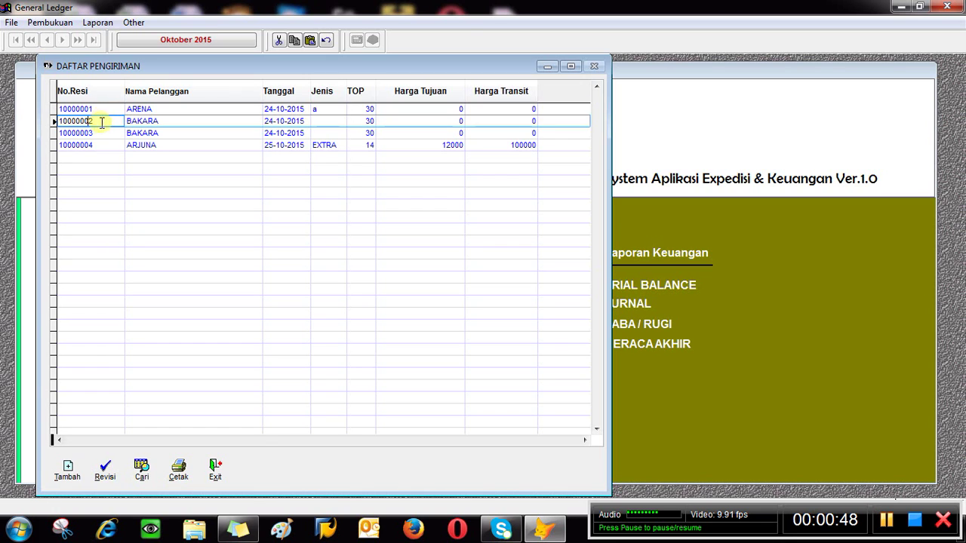
click(99, 129)
click(100, 143)
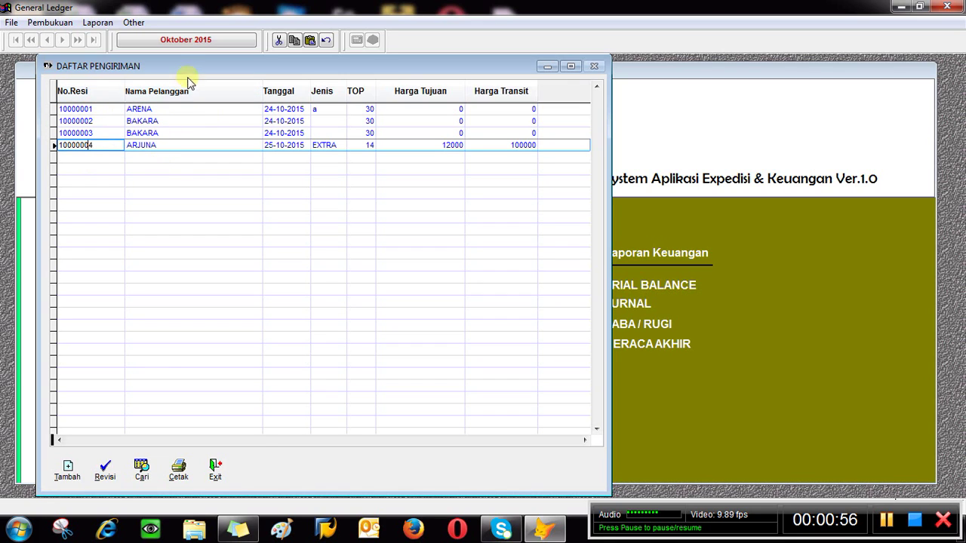
drag(193, 64, 192, 69)
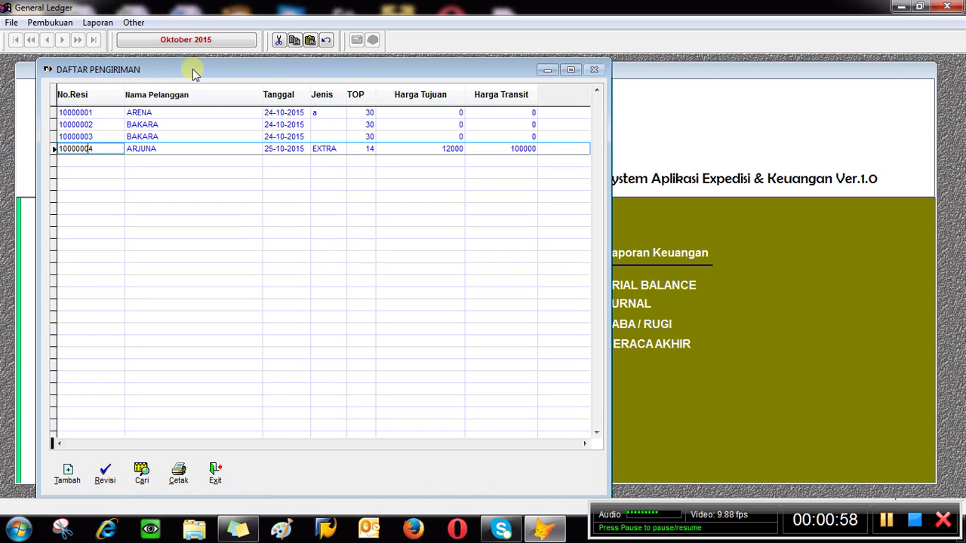
drag(329, 63, 360, 62)
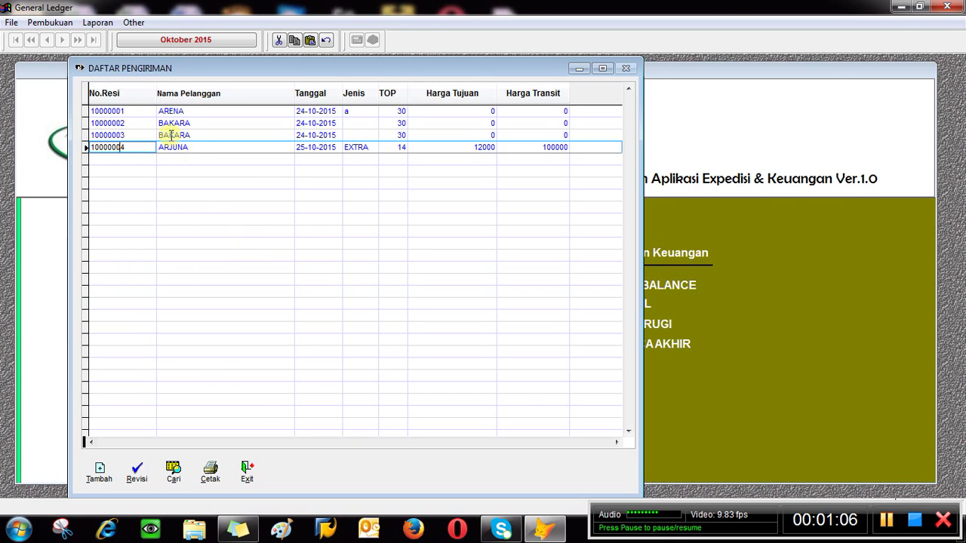
click(225, 111)
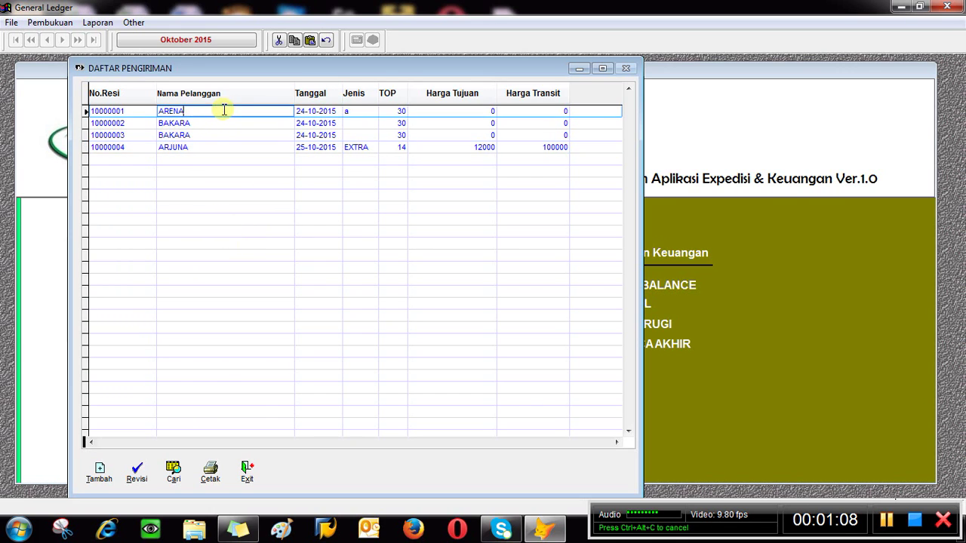
click(137, 470)
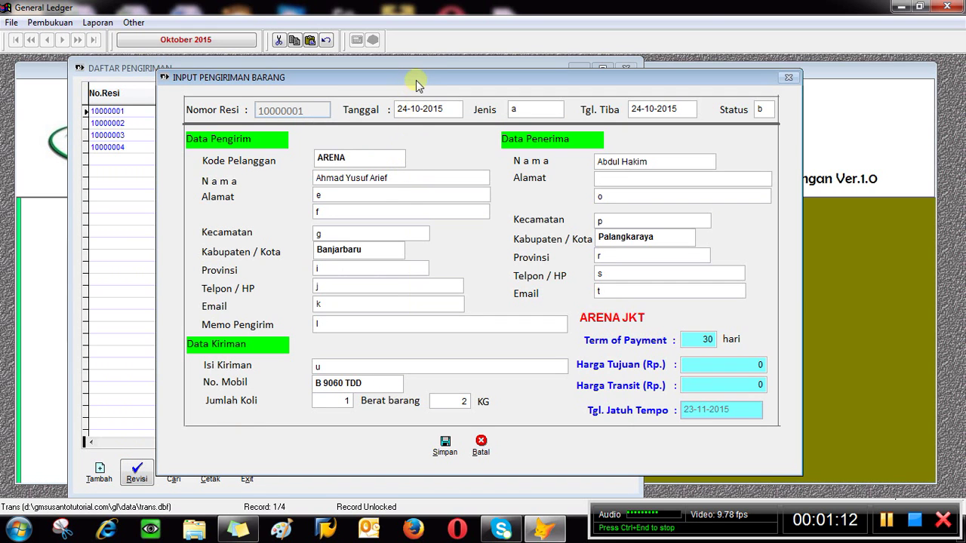
drag(417, 81, 406, 78)
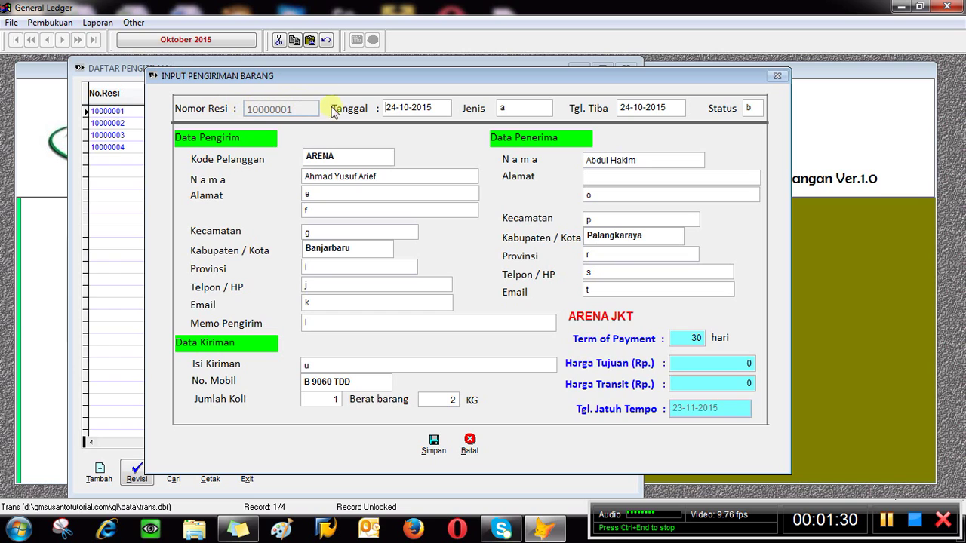
click(514, 107)
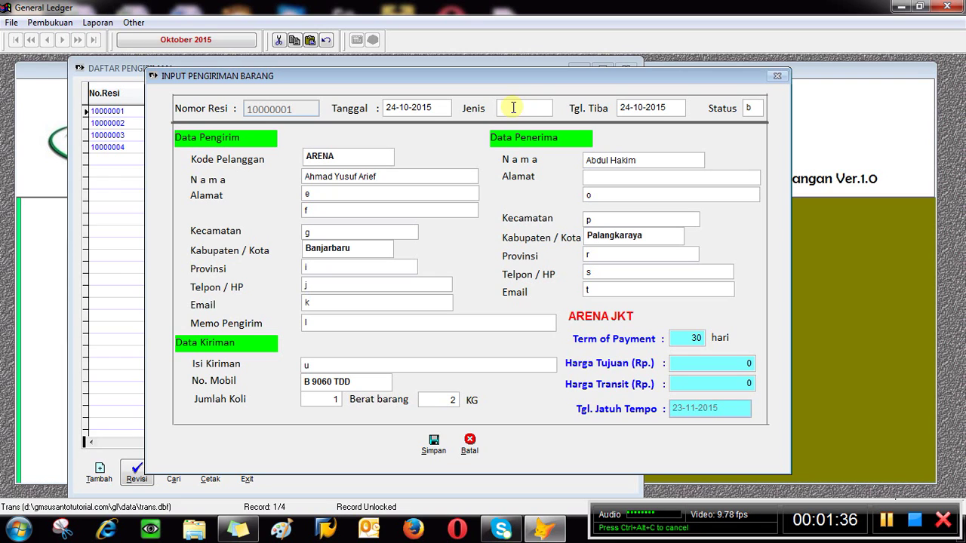
text(P)
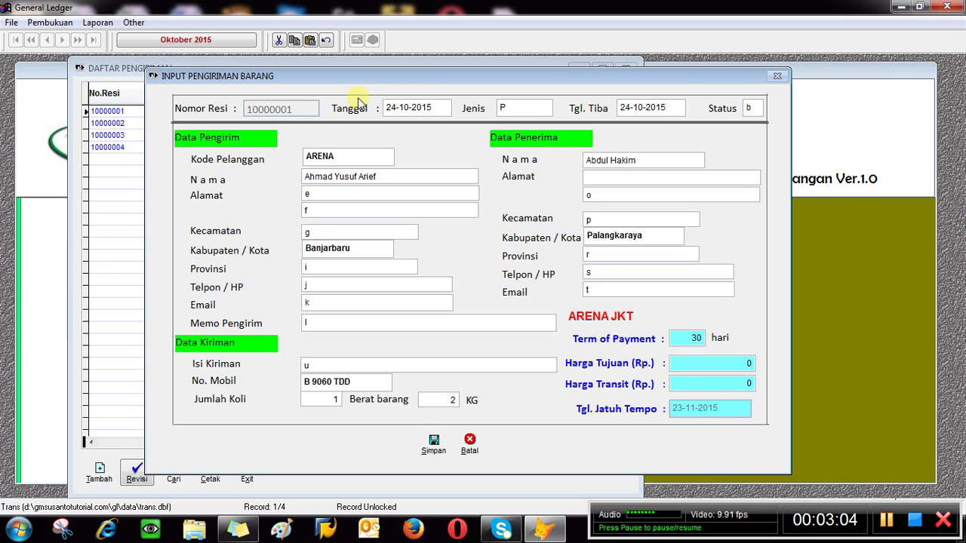
click(470, 447)
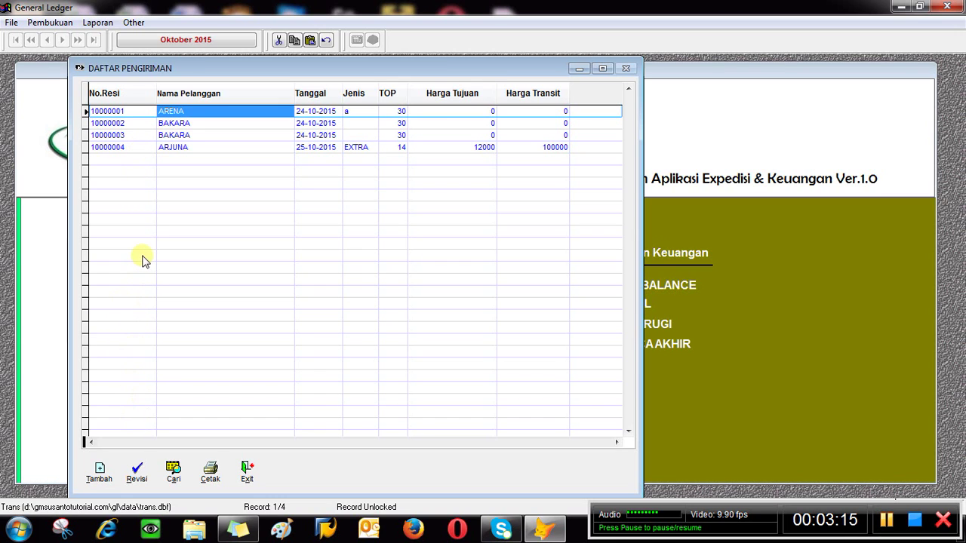
- Add a new shipment record with type Paket and arrival date 27-10-2015
click(99, 471)
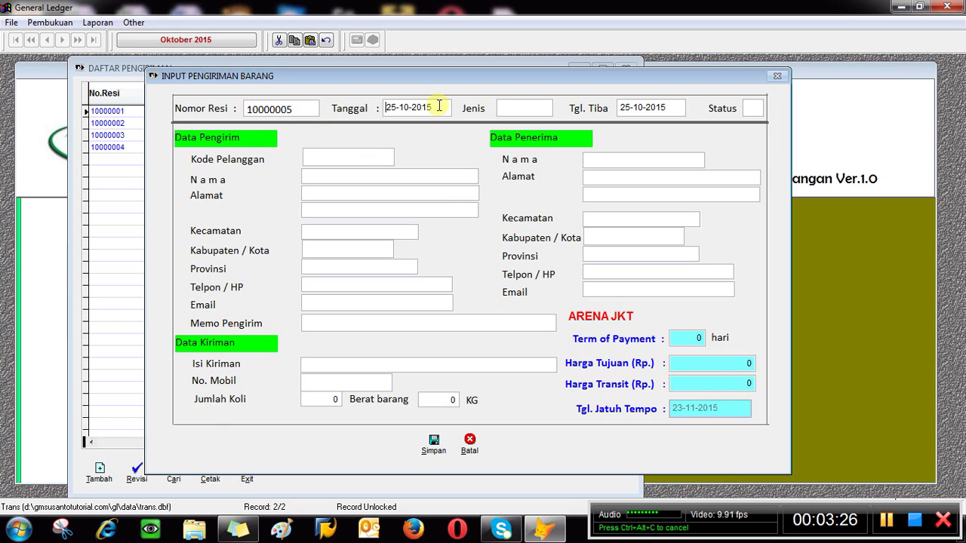
click(508, 107)
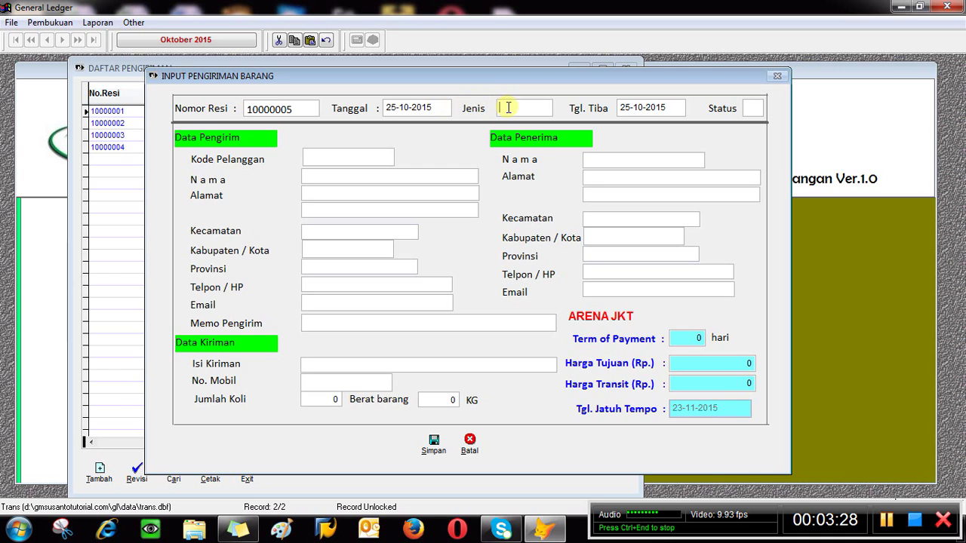
click(508, 108)
text(PA)
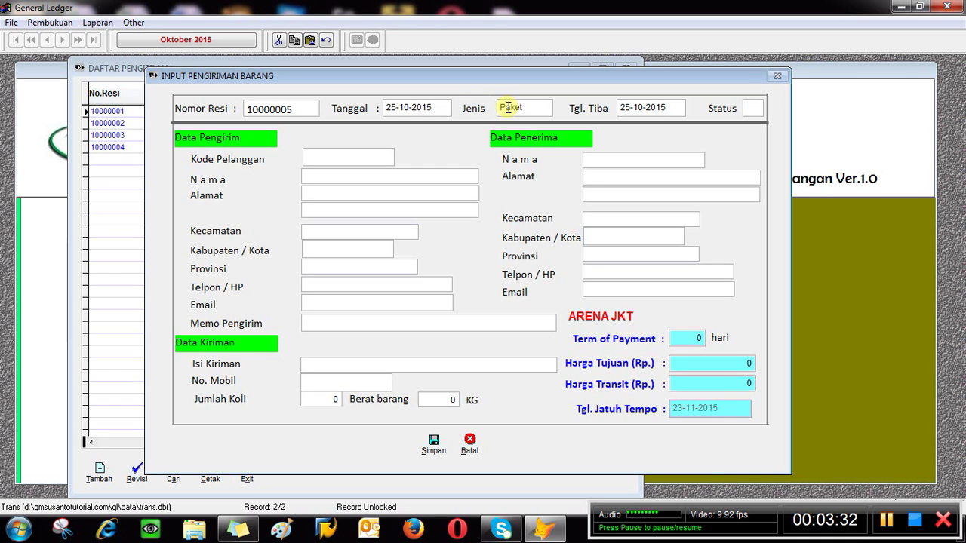
text(ket)
click(647, 107)
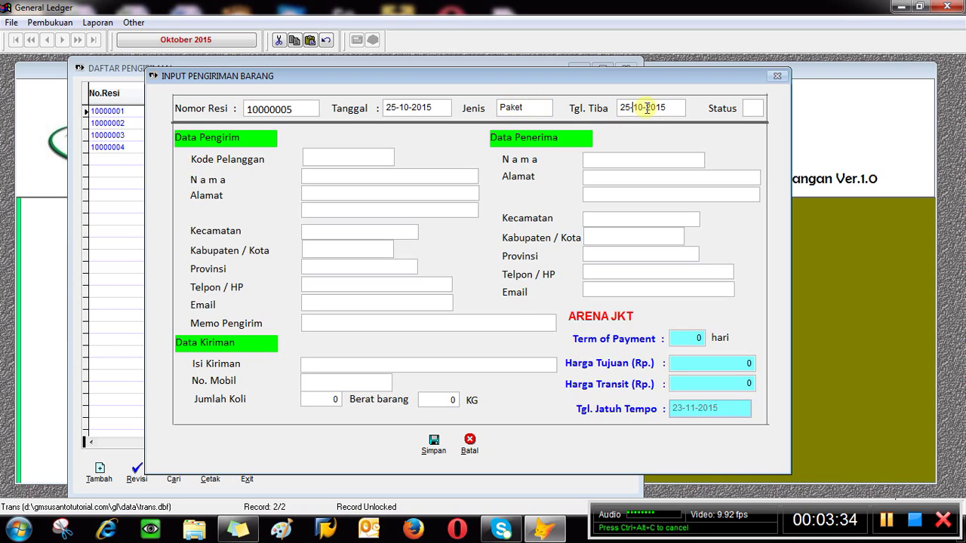
text(27)
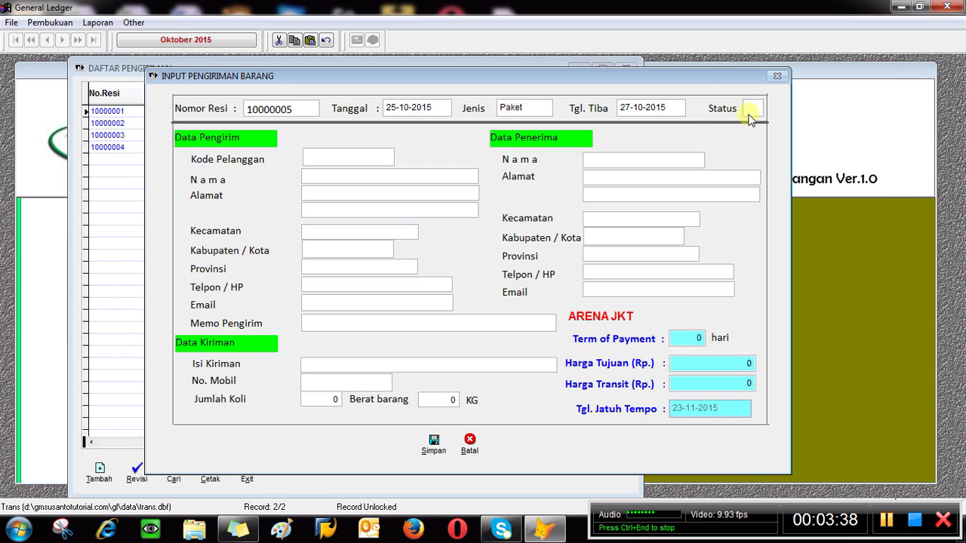
- Assign customer code ARYA (ARYA EXPRESS) to the sender by choosing it from the customer list
click(312, 157)
text(B)
key(Return)
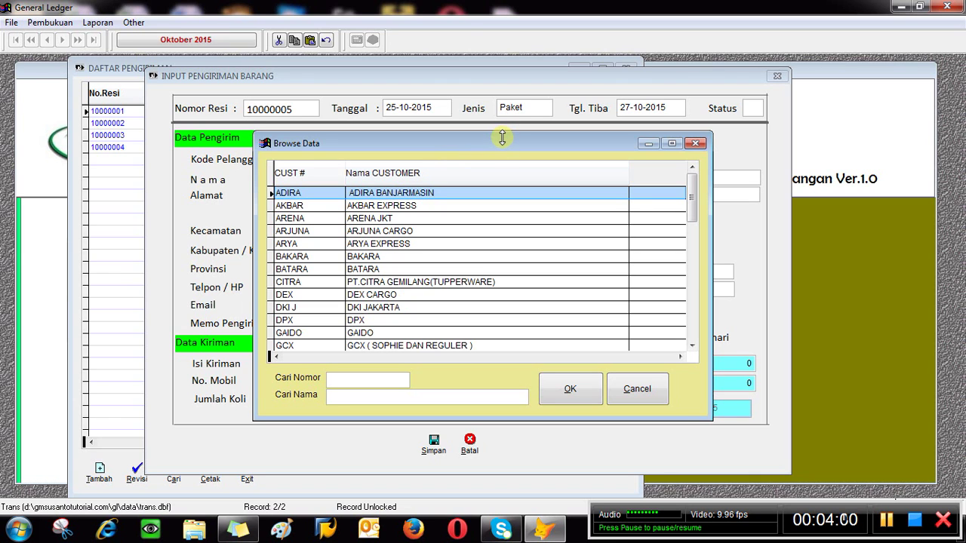
drag(505, 142, 527, 177)
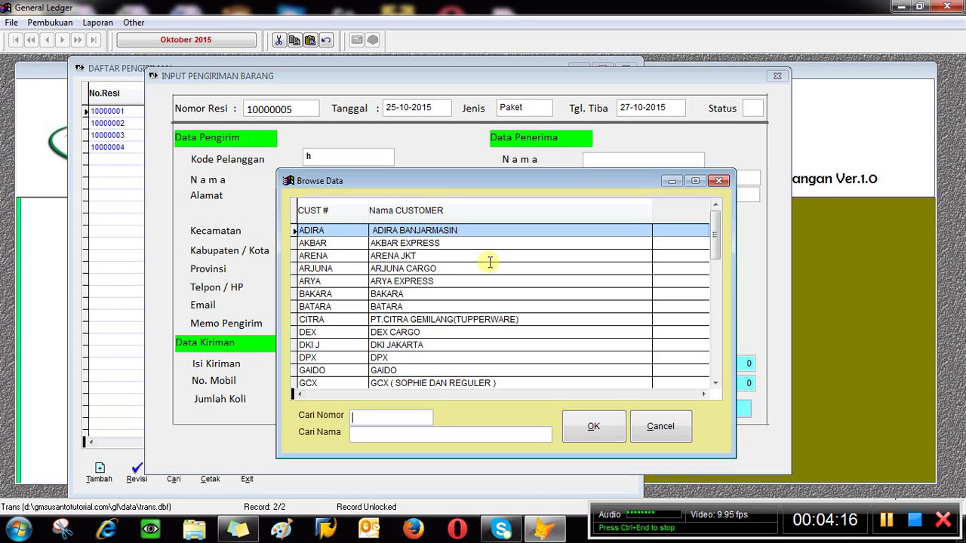
key(Down)
key(Down)
key(Down)
key(Down)
key(Down)
key(Up)
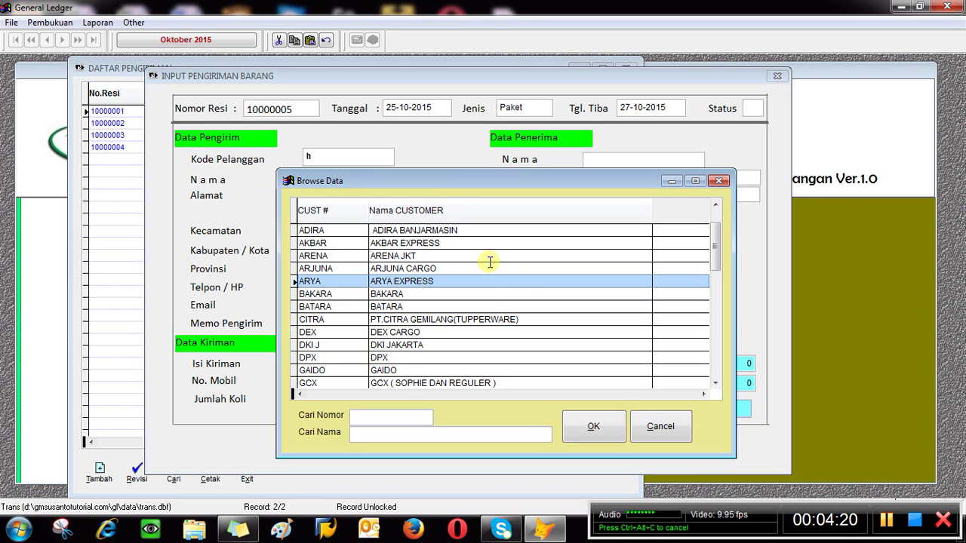
click(594, 425)
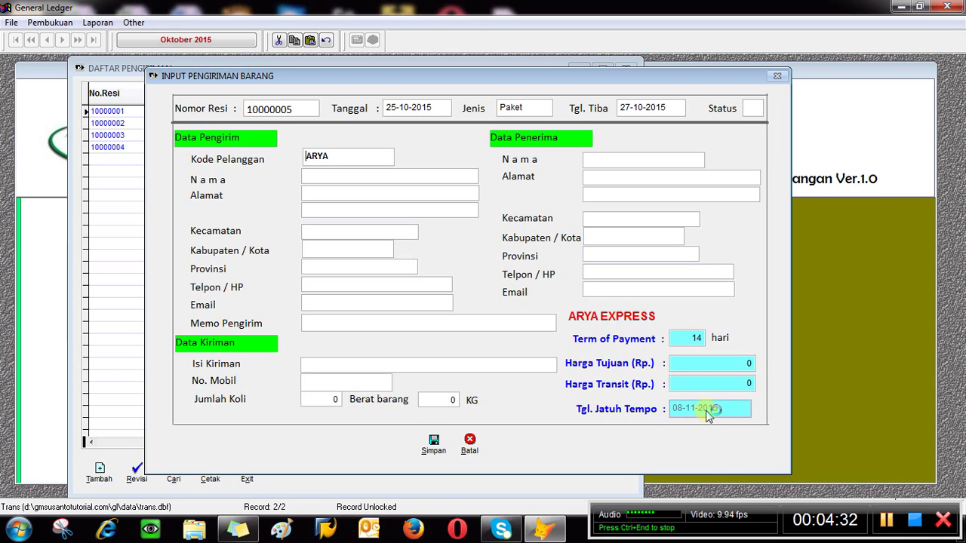
- Set the sender's Kabupaten / Kota to Banjarmasin from the city list
click(401, 108)
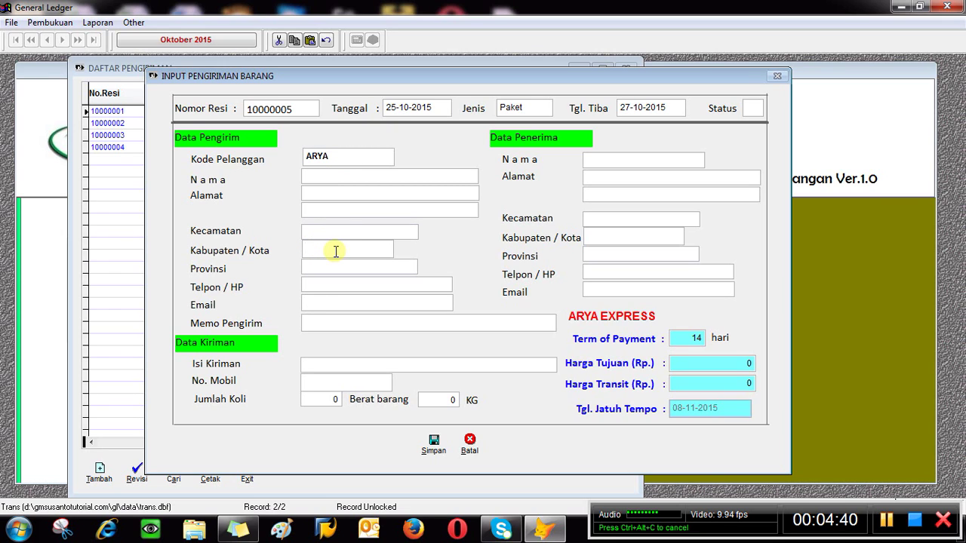
text(K)
key(Return)
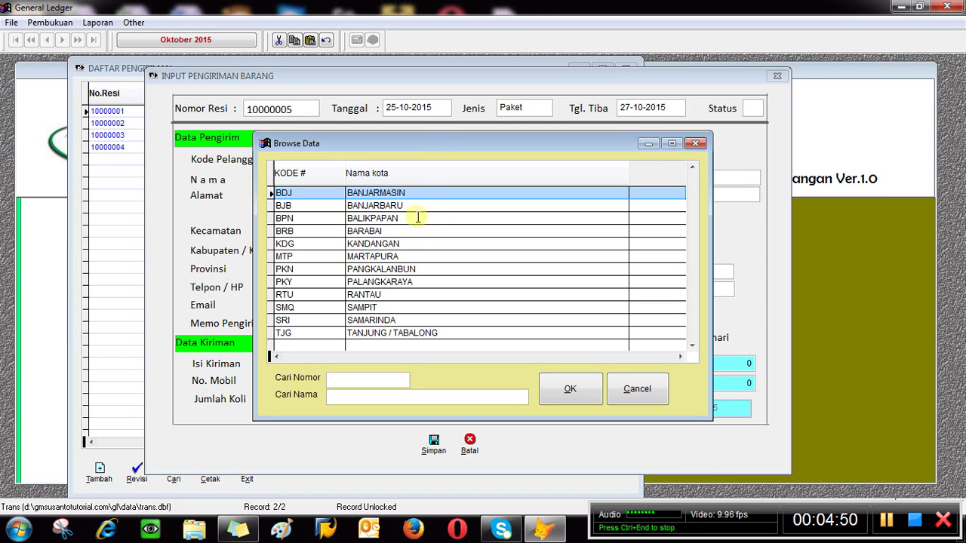
click(568, 388)
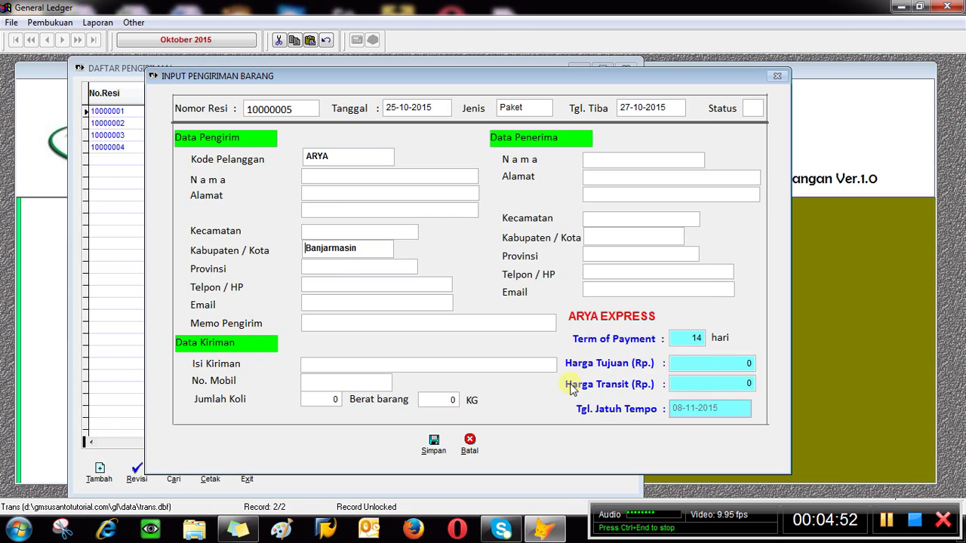
- Set the recipient's Kabupaten / Kota to Barabai from the city list
click(607, 236)
text(d)
key(Return)
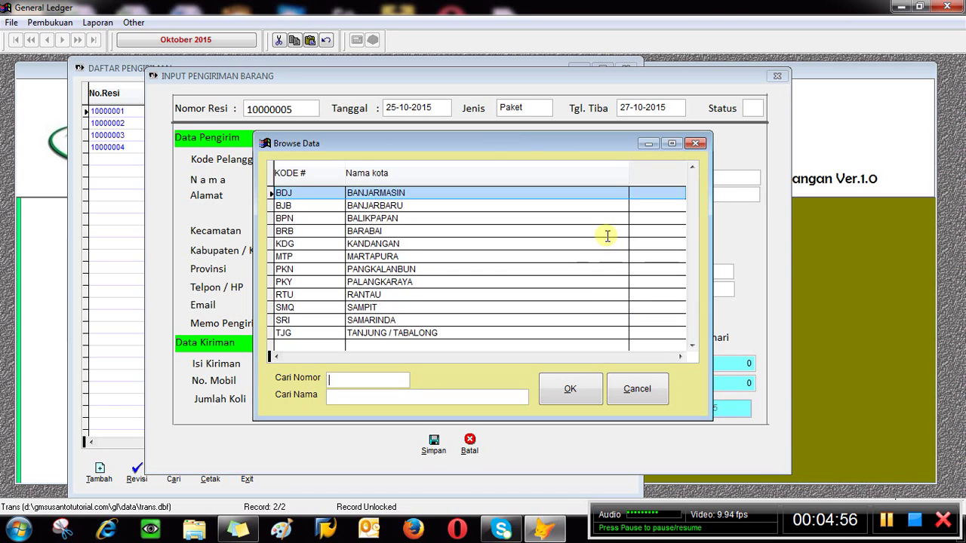
click(408, 231)
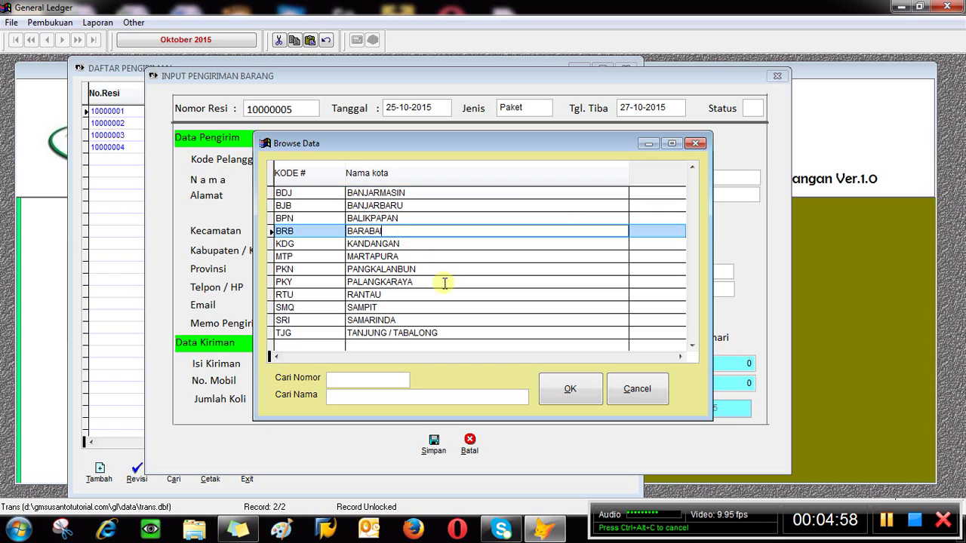
click(570, 389)
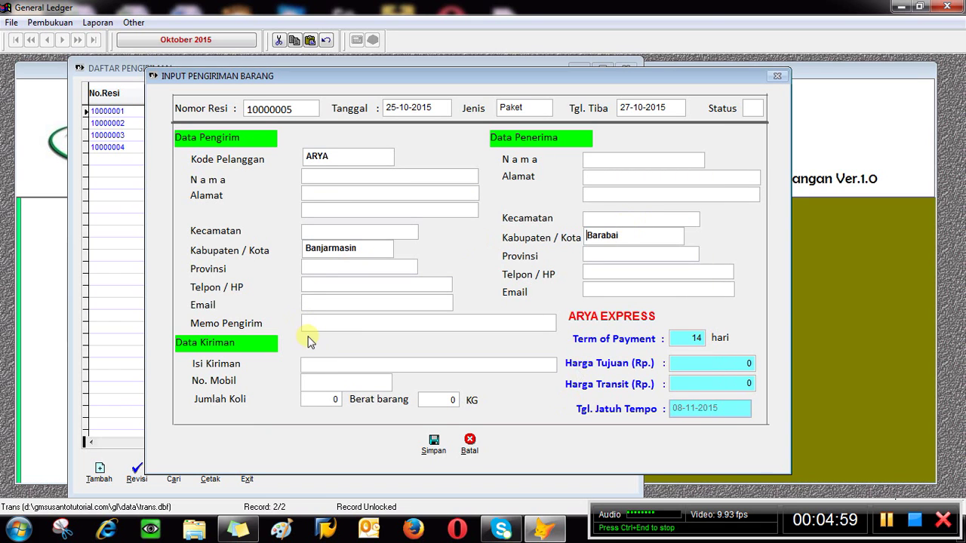
click(320, 366)
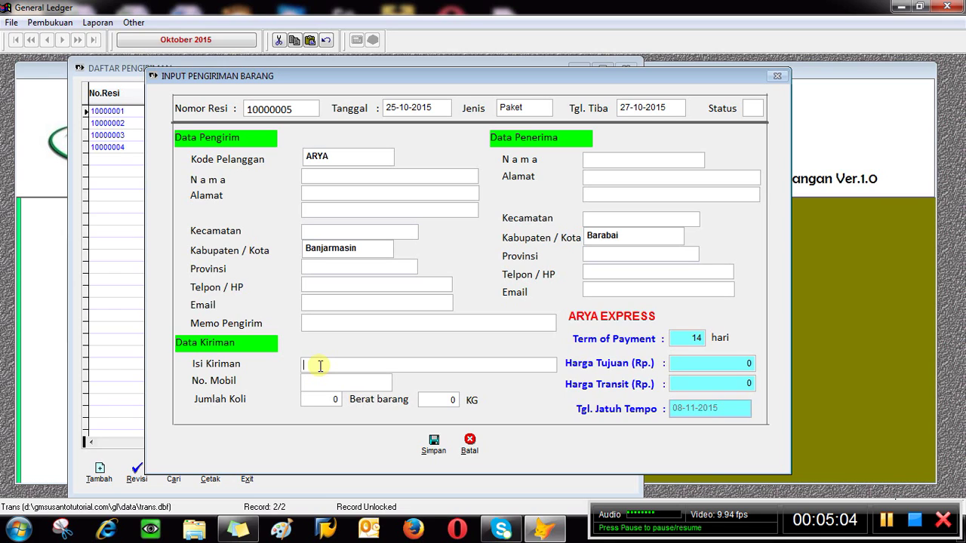
text(barang)
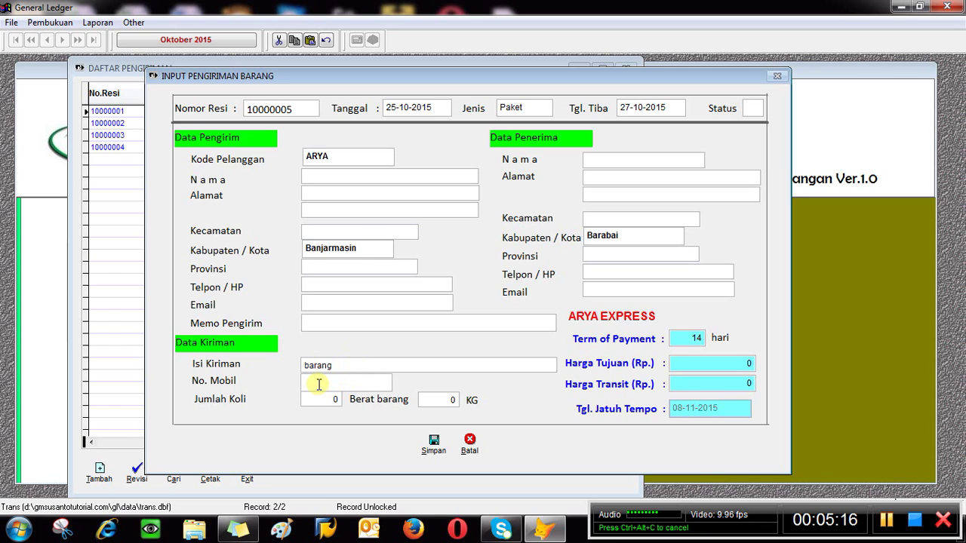
click(318, 384)
text(K)
key(Return)
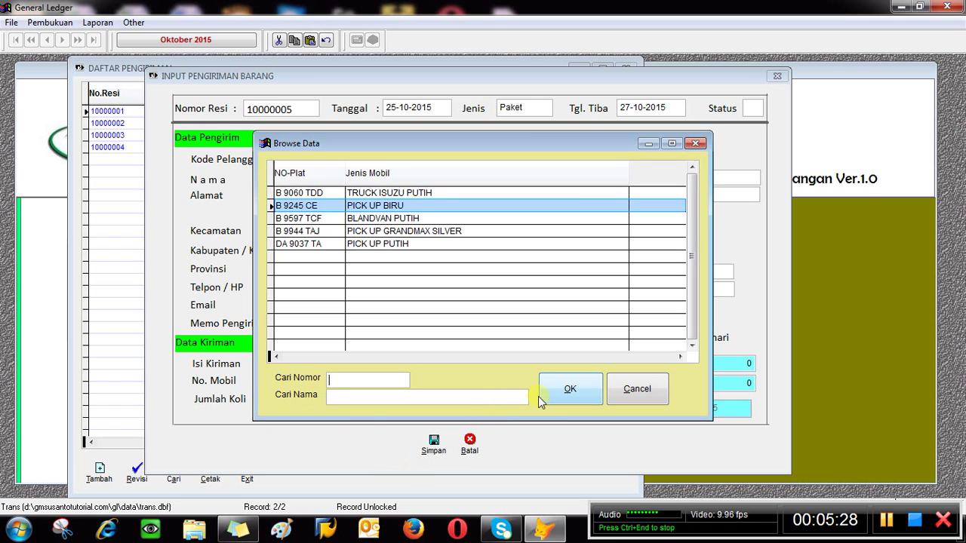
click(566, 390)
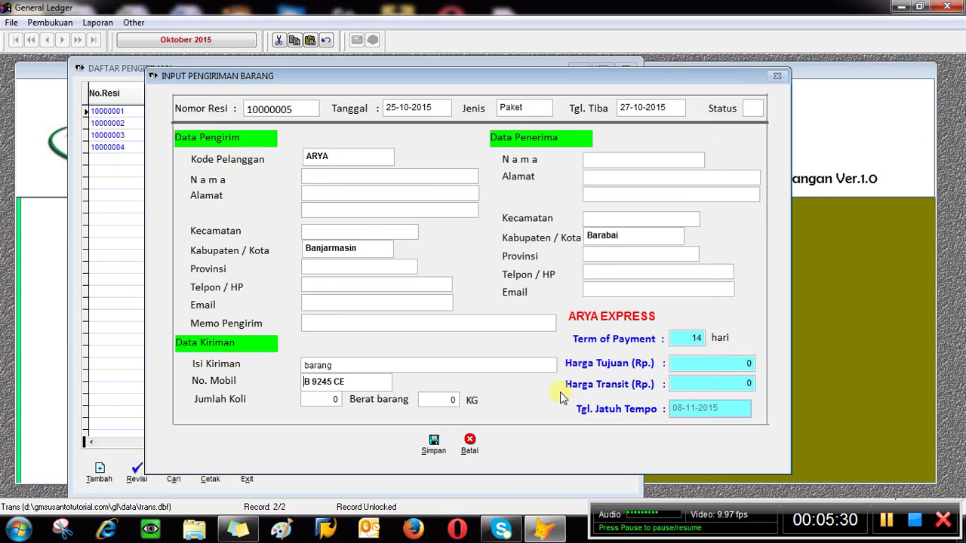
- Set Jumlah Koli to 2 and Berat barang to 3 KG, and save the shipment, confirming the data is correct
click(340, 398)
text(2)
click(434, 401)
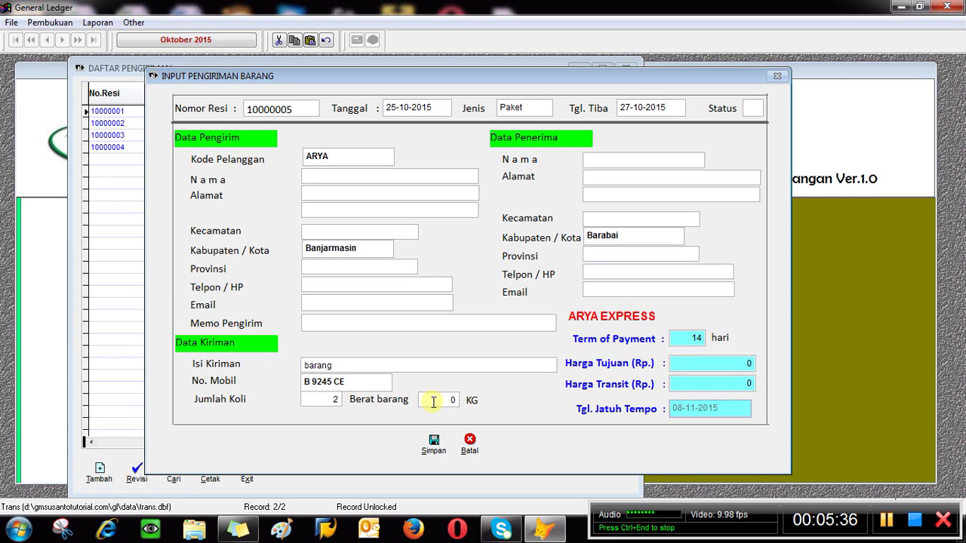
text(3)
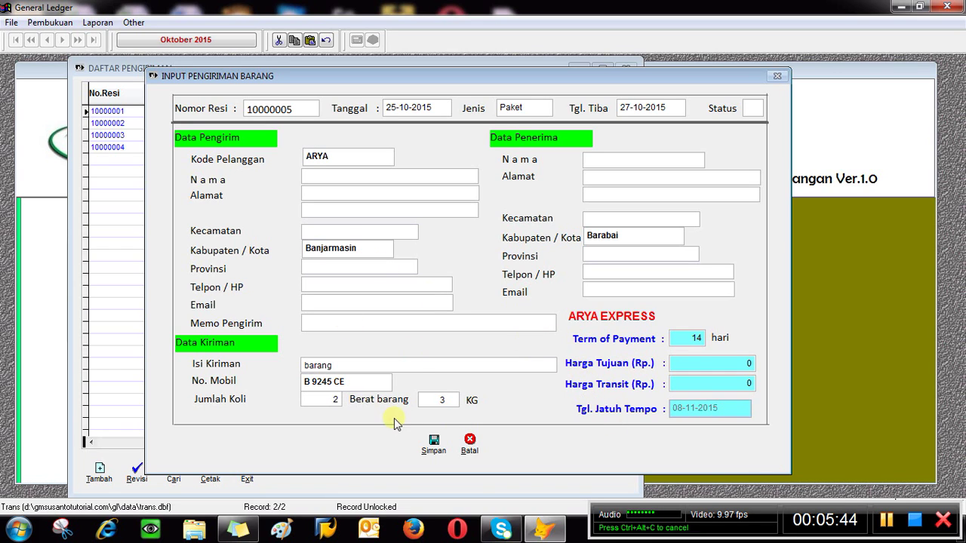
click(434, 448)
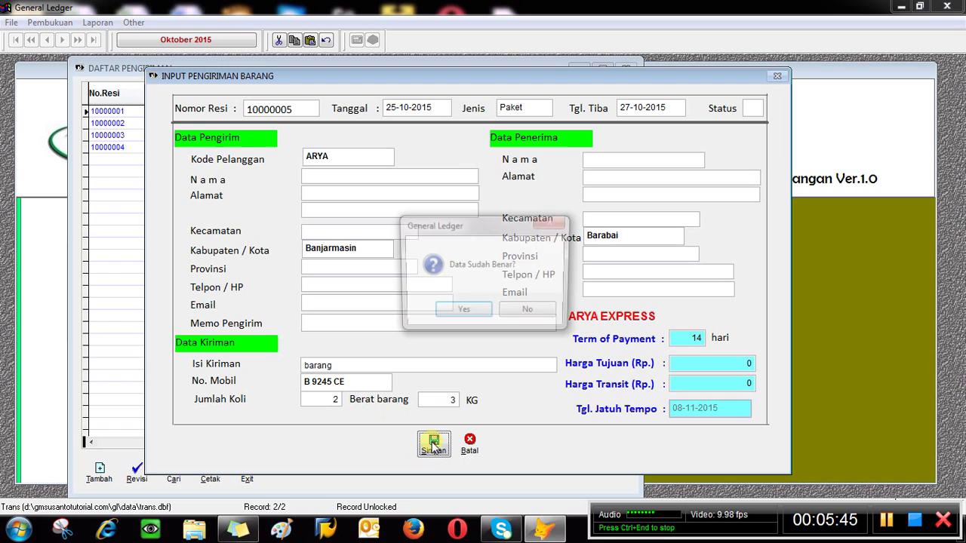
click(464, 313)
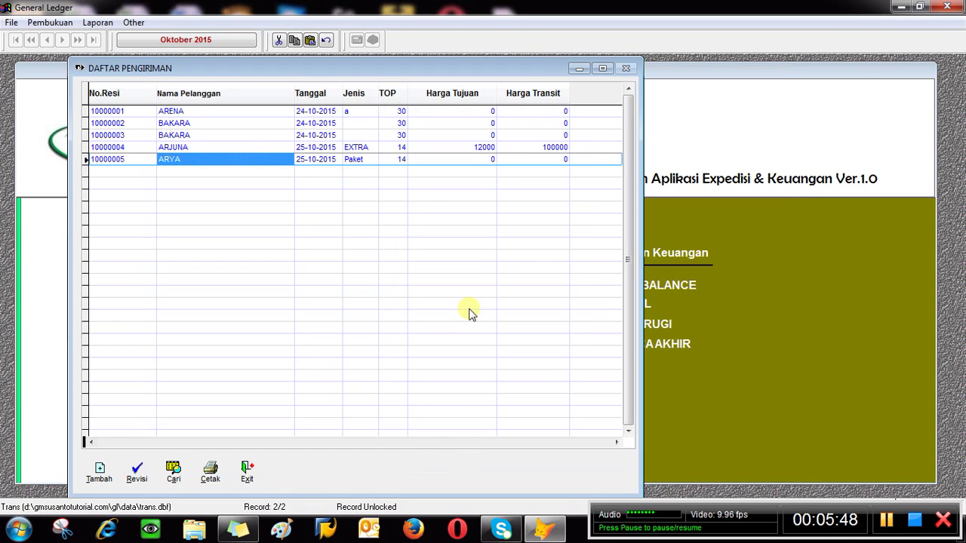
- Examine the fields of the ARYA shipment row in the shipment list, from receipt number across to its terms and prices
click(230, 163)
key(Tab)
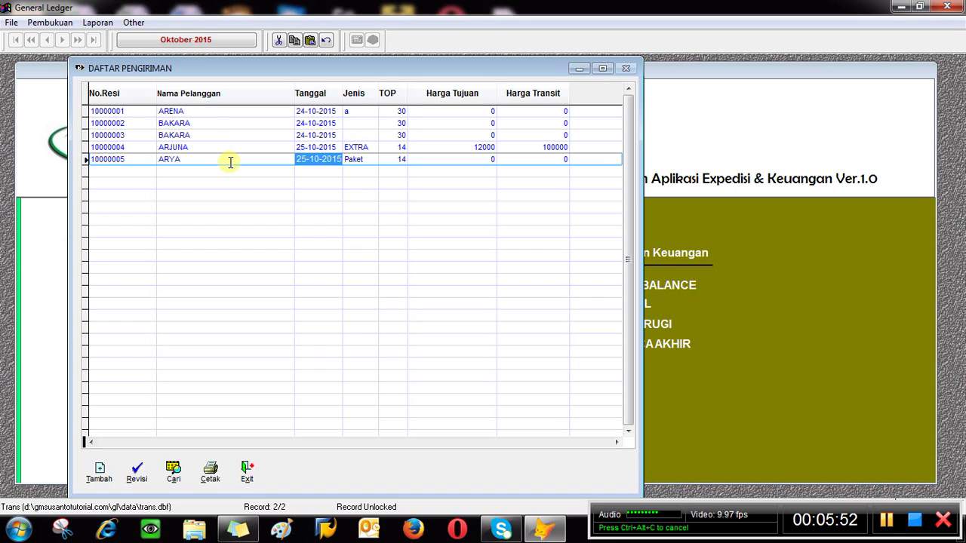
key(shift+Tab)
key(shift+Tab)
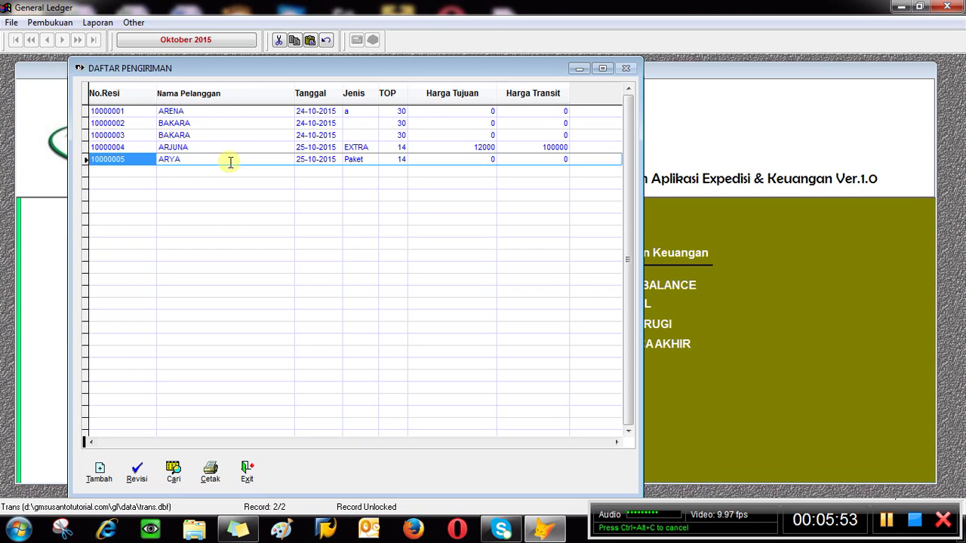
key(Tab)
key(Tab)
key(Tab)
key(Tab)
key(Tab)
key(shift+Tab)
key(shift+Tab)
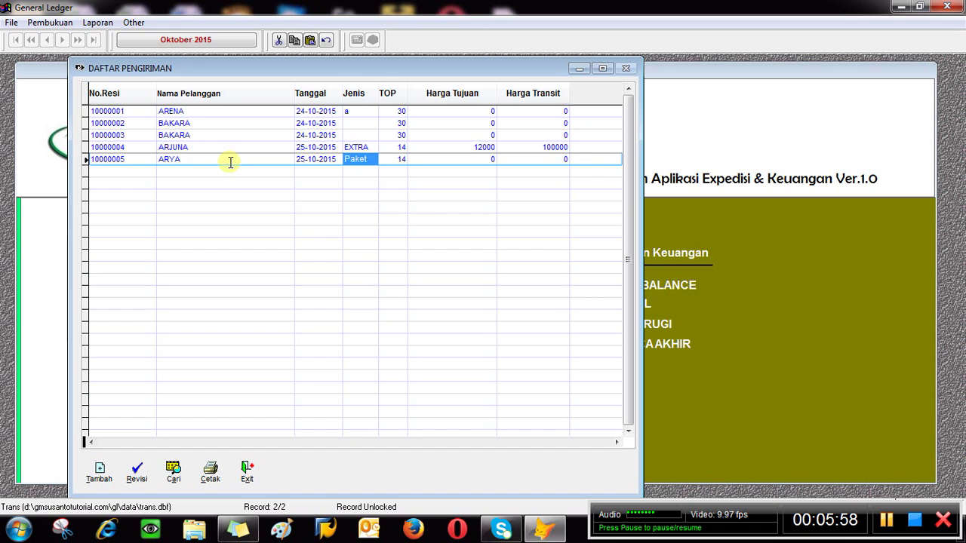
key(shift+Tab)
key(shift+Tab)
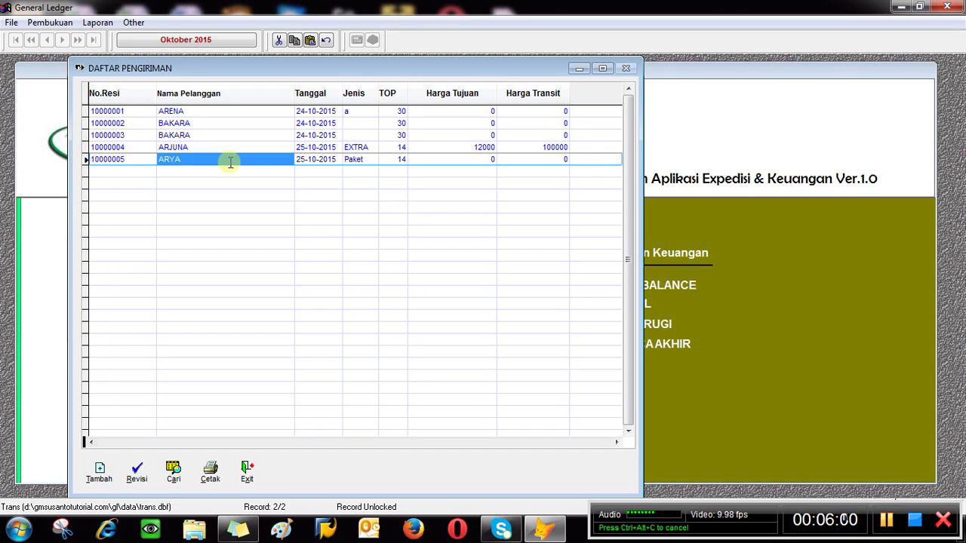
key(Tab)
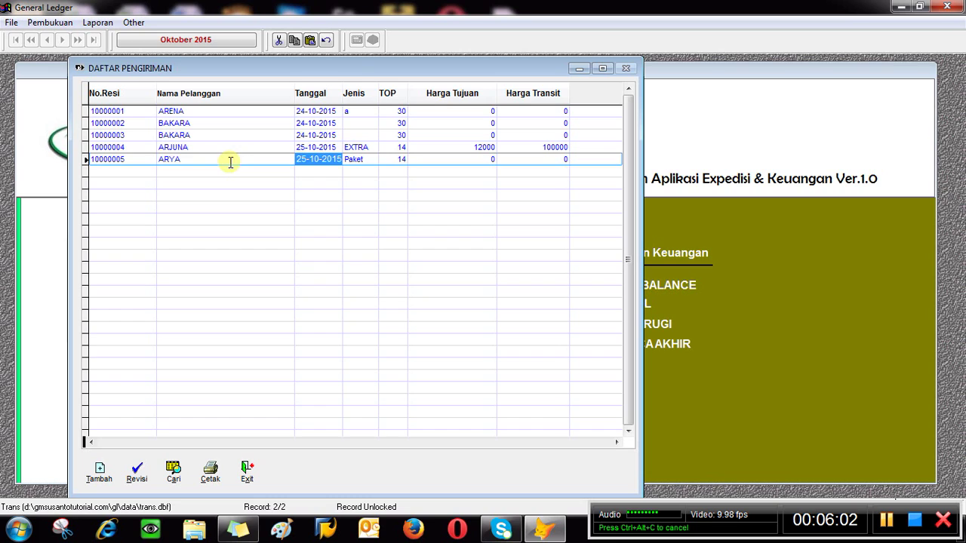
key(shift+Tab)
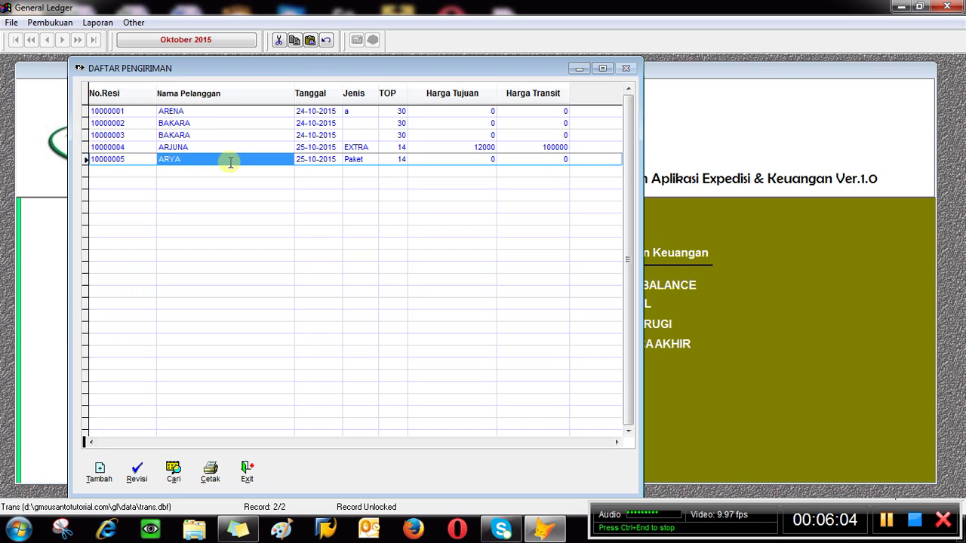
key(Up)
key(Down)
key(Tab)
key(shift+Tab)
key(Tab)
key(shift+Tab)
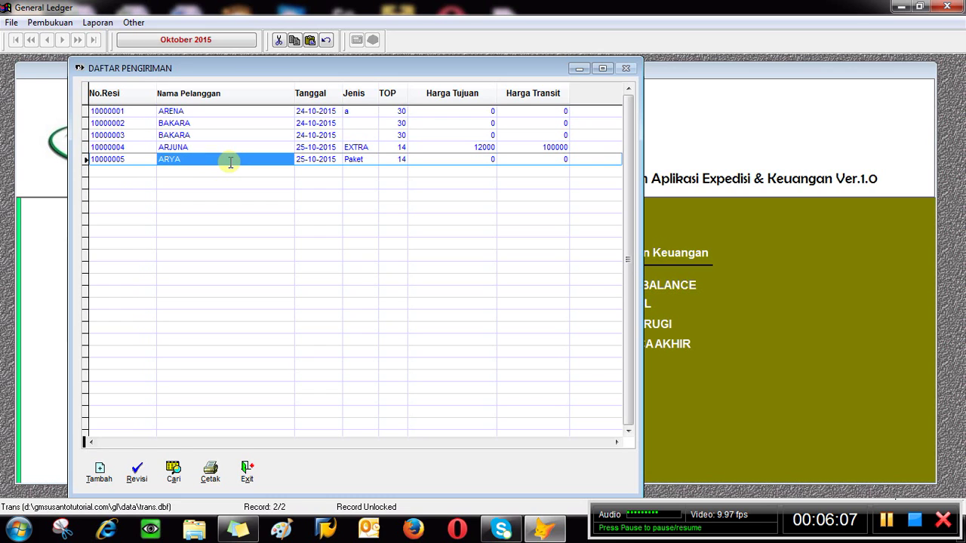
- Open the ARYA shipment for revision, review its payment term and customer details, and leave the form without saving
click(137, 473)
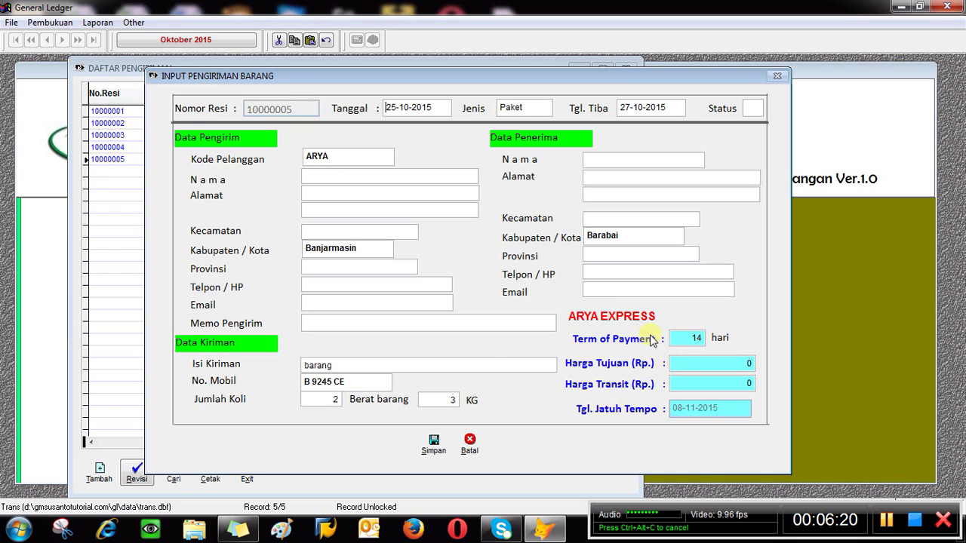
click(683, 338)
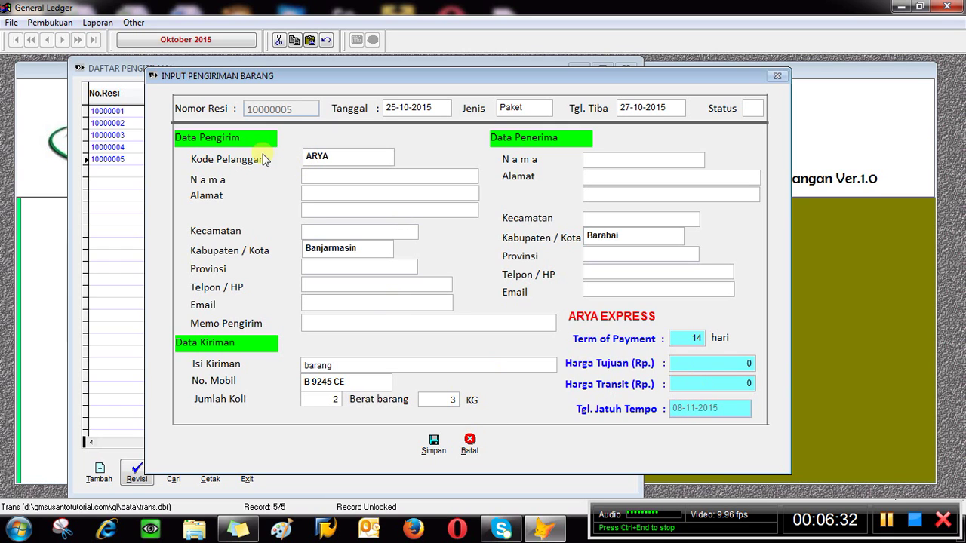
click(469, 444)
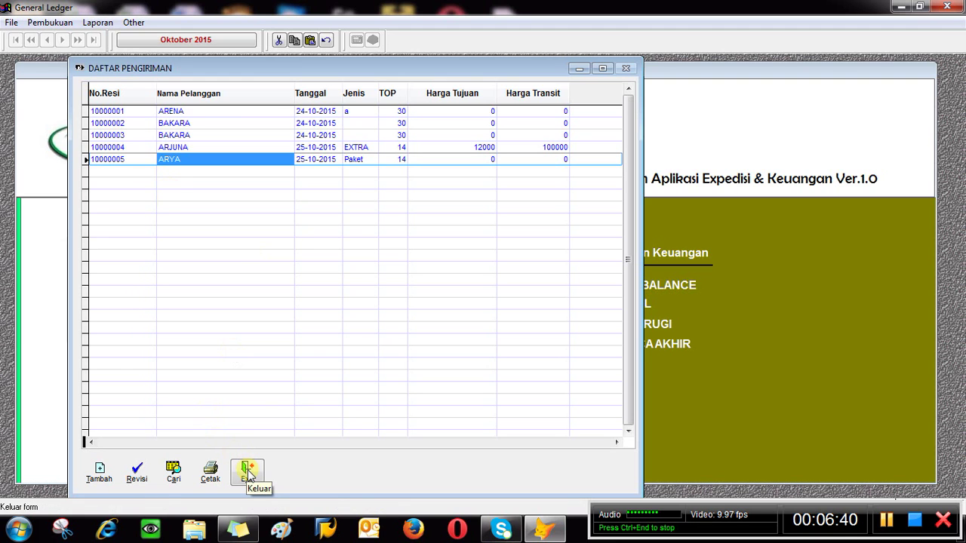
- Move the shipment list aside to uncover the main menu, and preview the shipment report in a maximized window before closing the print dialog
drag(293, 68, 422, 67)
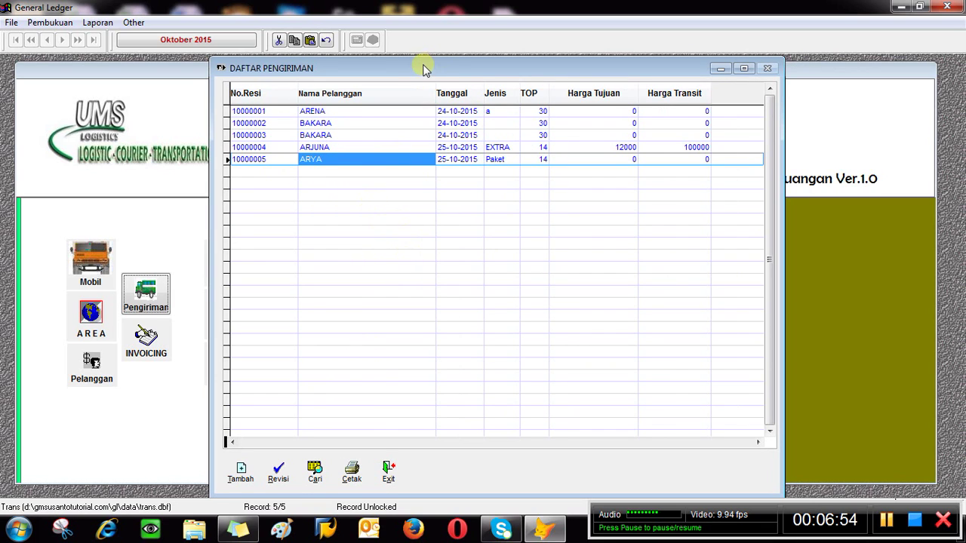
drag(425, 68, 421, 69)
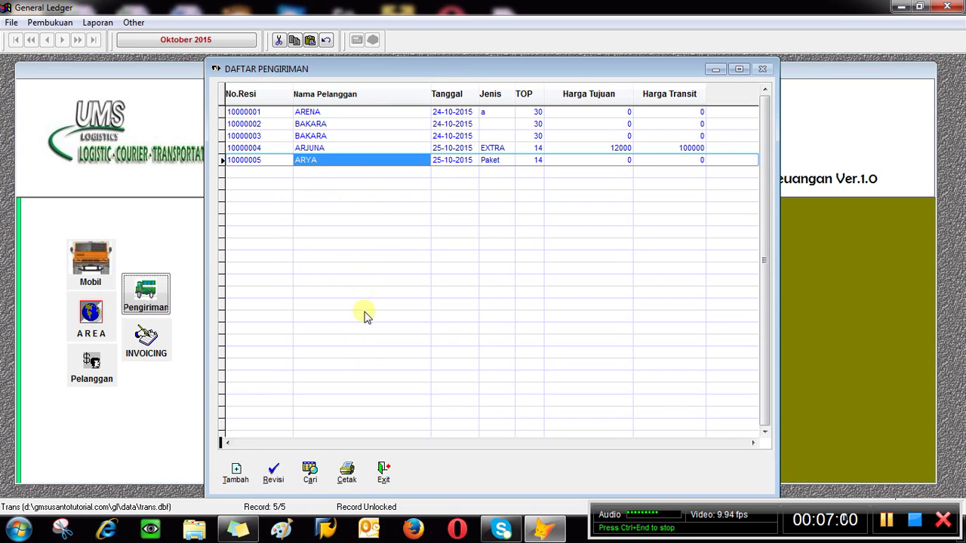
click(348, 472)
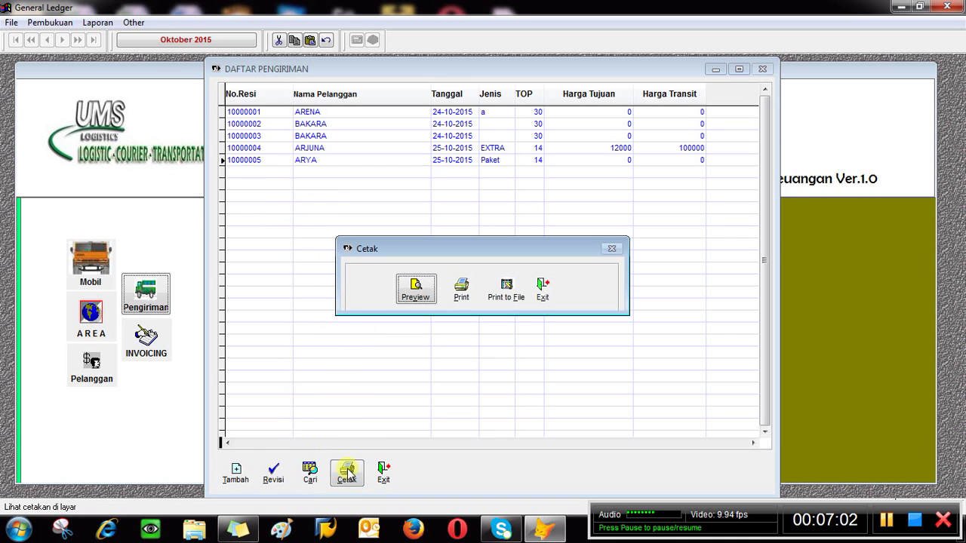
click(411, 297)
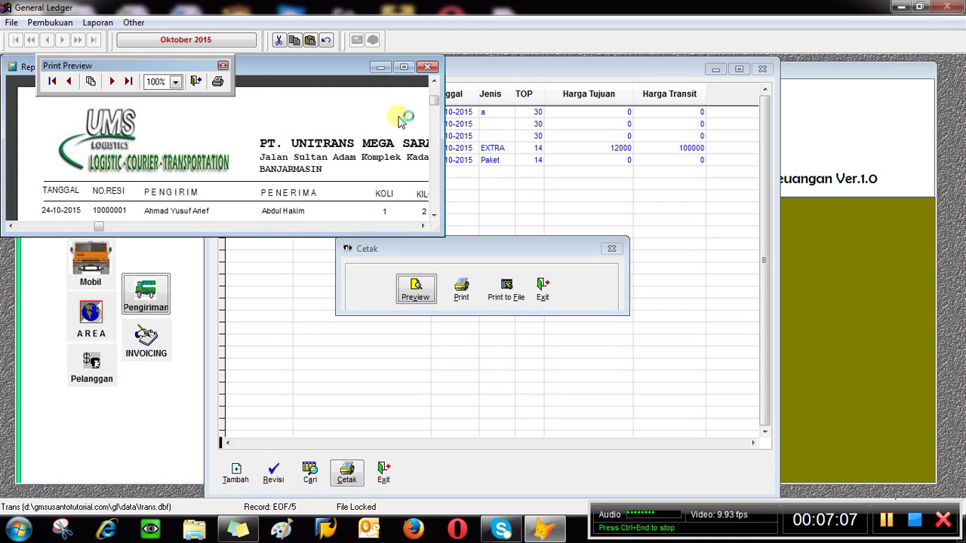
click(405, 68)
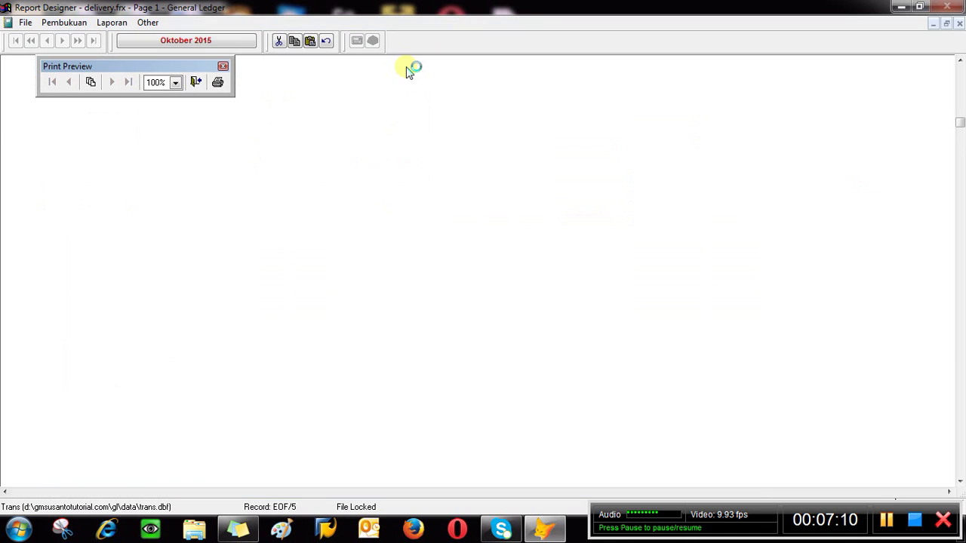
click(222, 67)
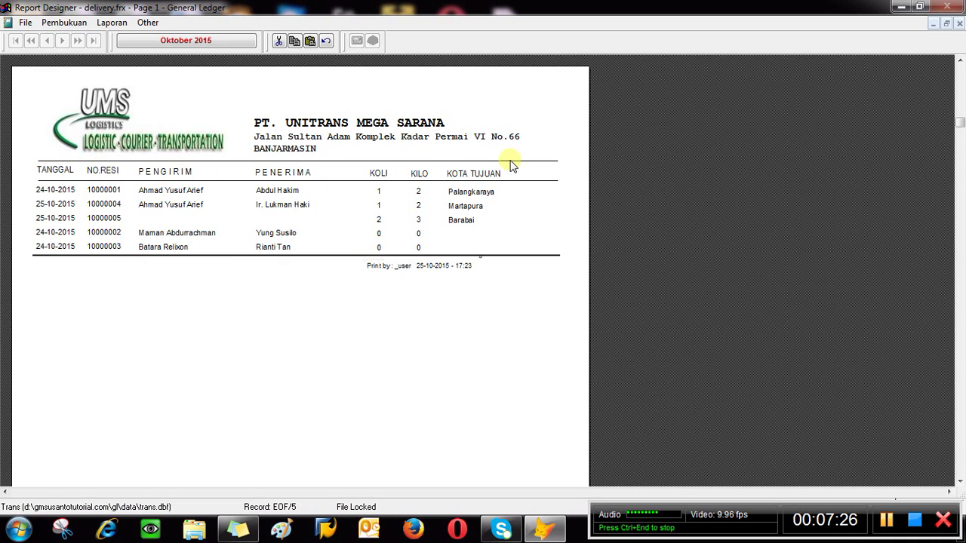
click(960, 25)
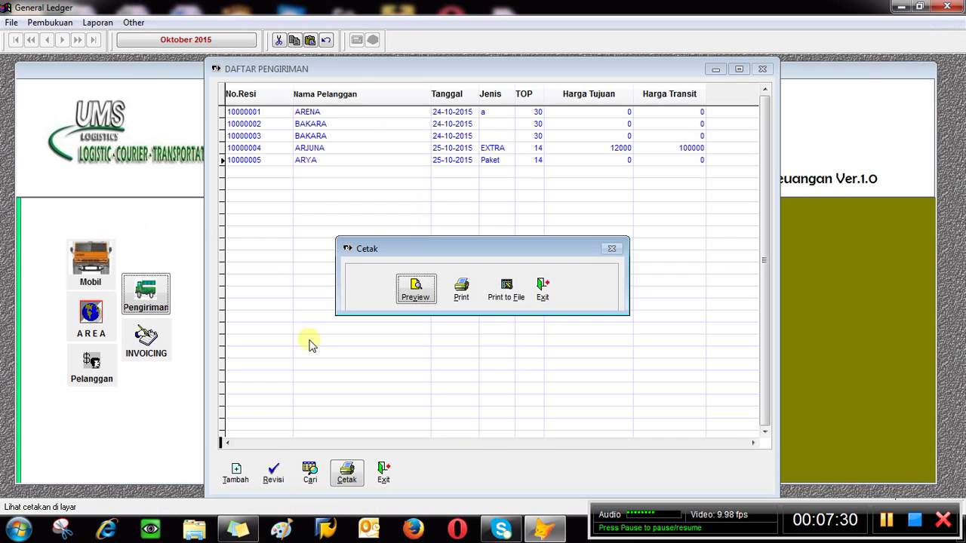
click(548, 300)
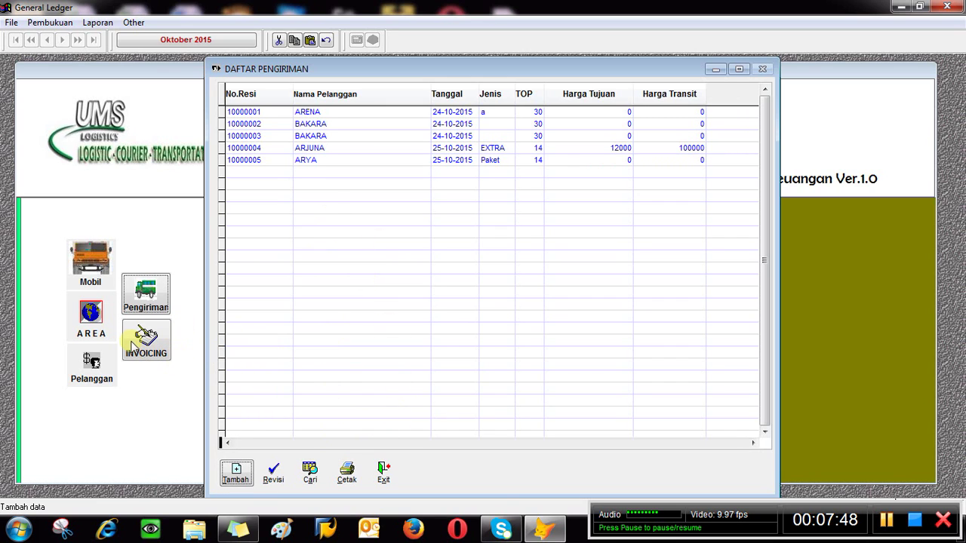
- Examine the shipments in the list grouped by customer, comparing the two BAKARA entries that belong to one customer
click(339, 123)
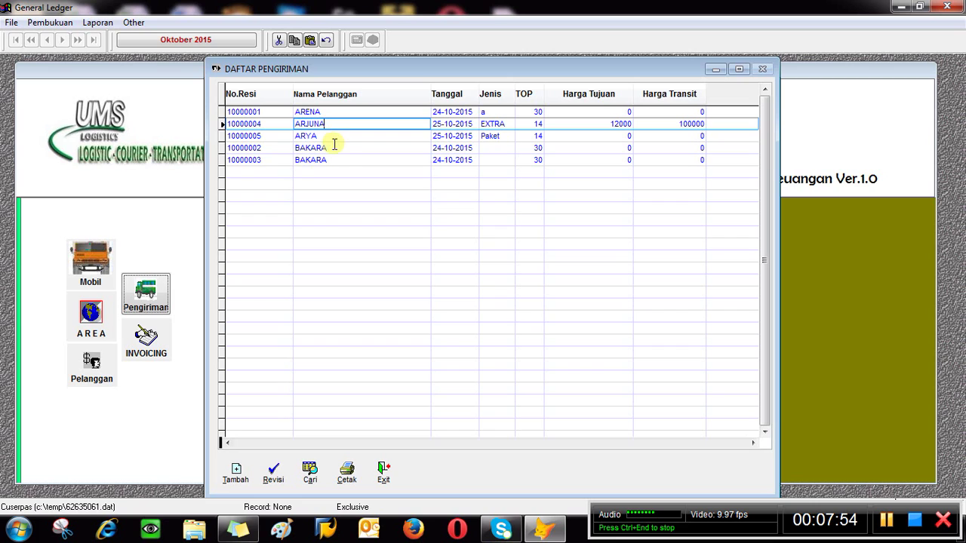
click(341, 148)
click(340, 160)
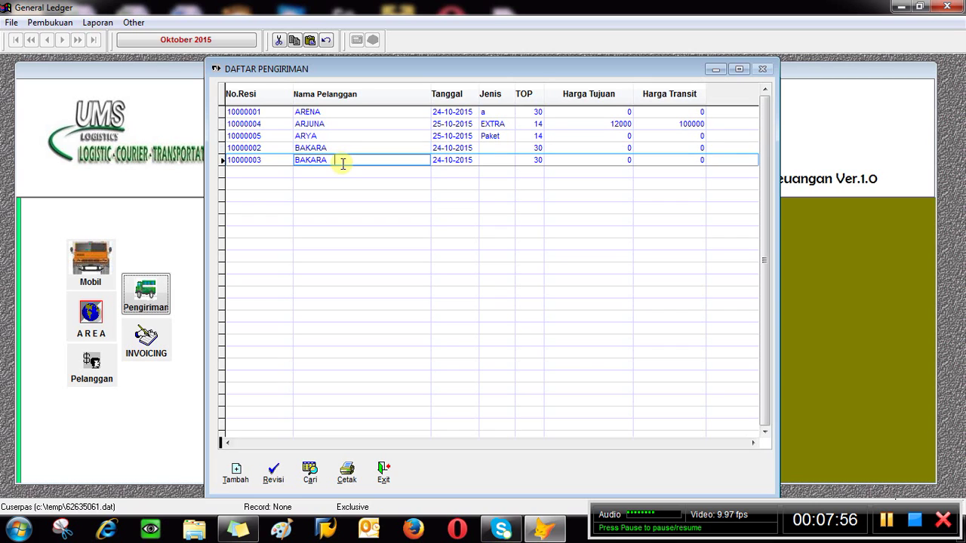
click(348, 149)
key(BackSpace)
click(349, 163)
click(377, 149)
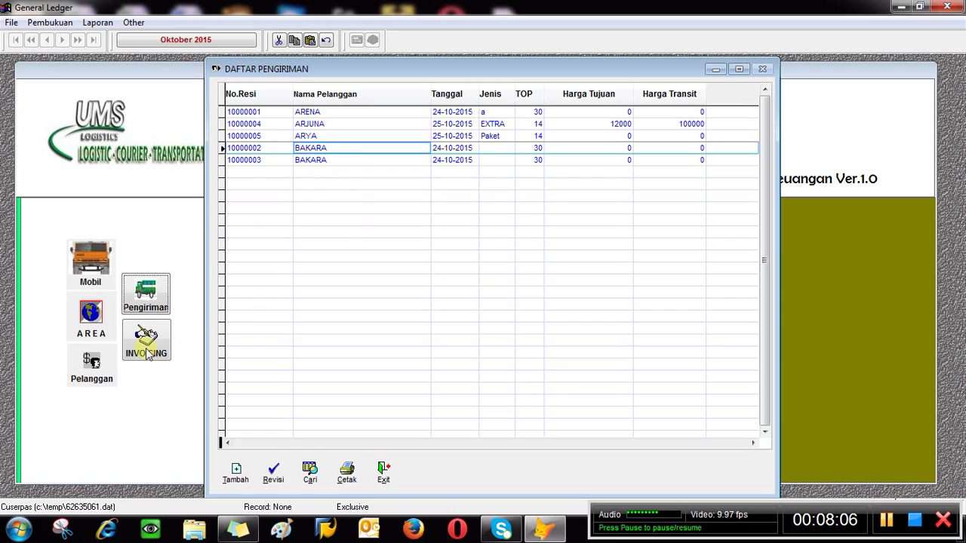
click(344, 159)
click(347, 148)
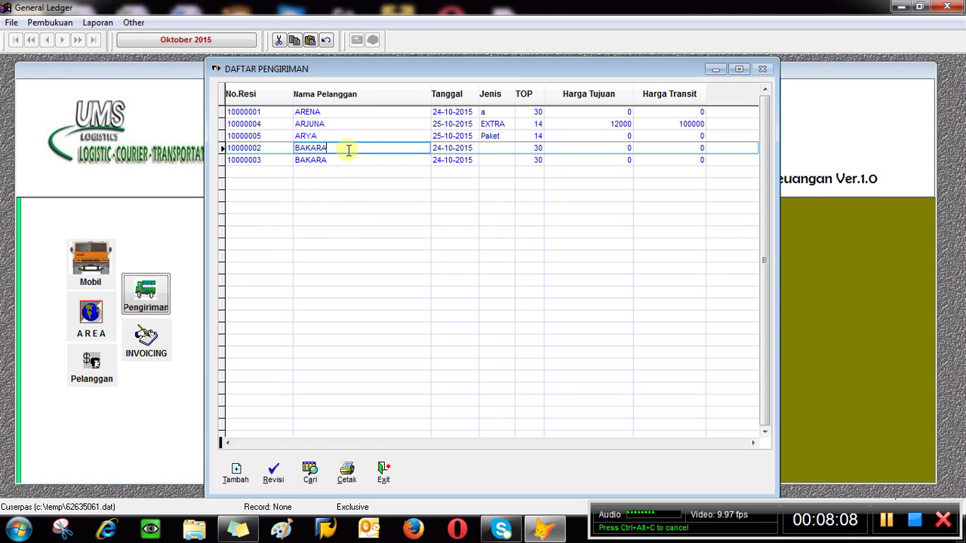
click(346, 157)
click(347, 150)
click(345, 158)
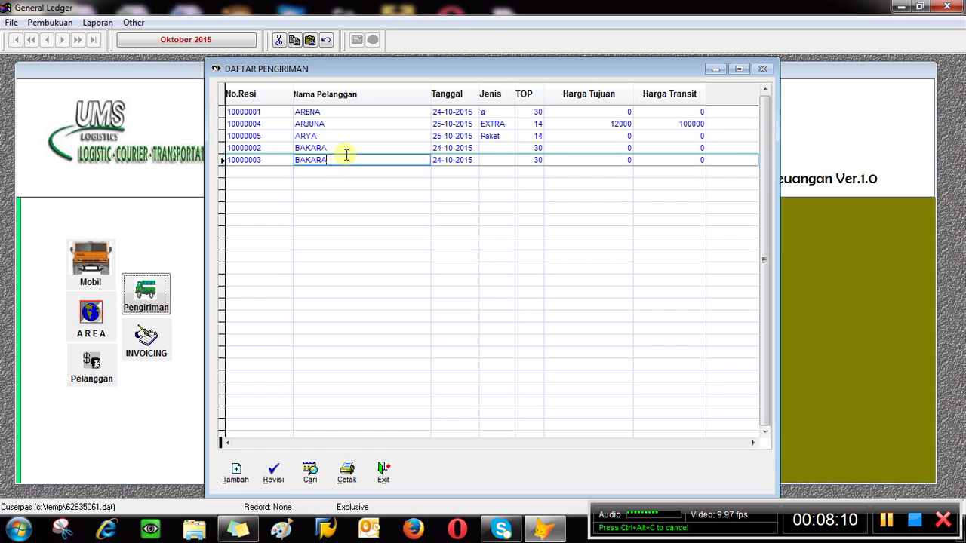
click(344, 150)
click(347, 158)
click(345, 148)
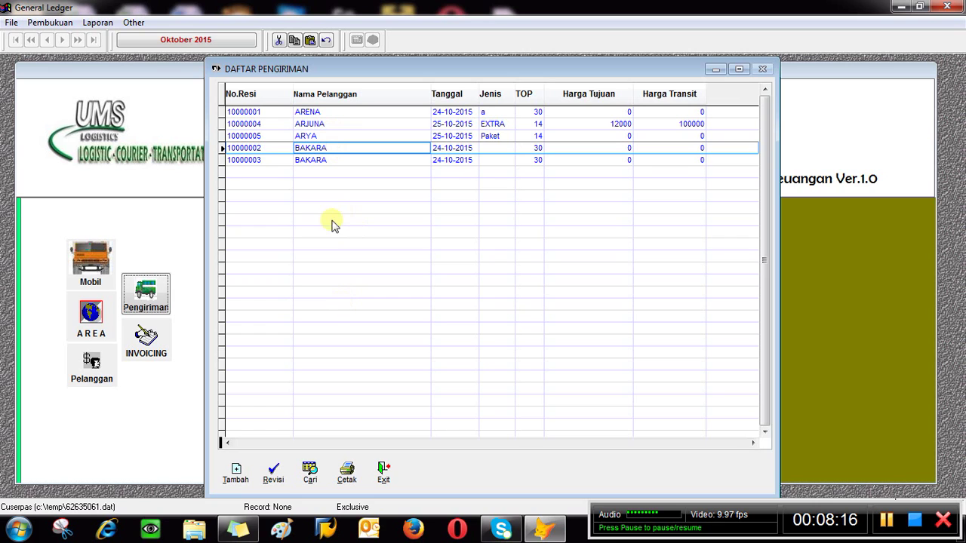
click(383, 472)
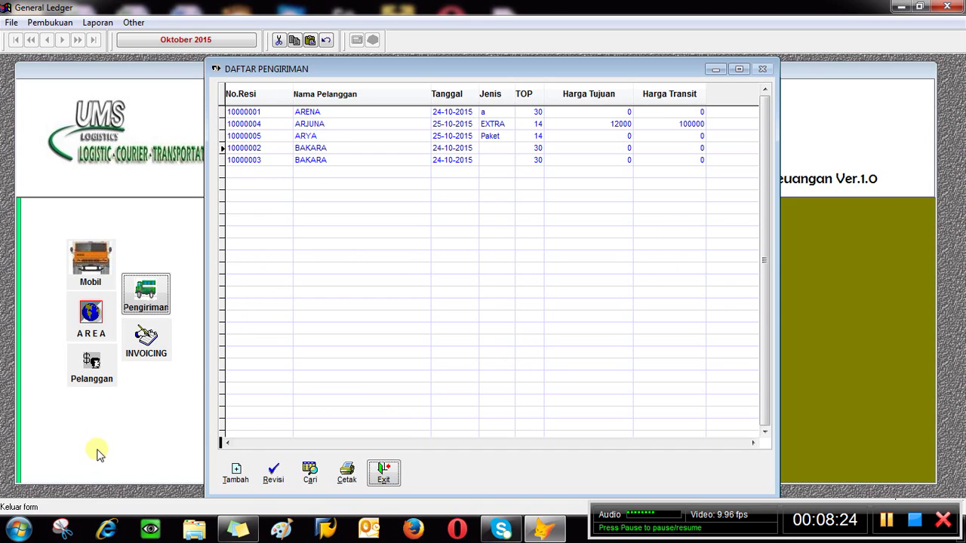
- Switch to Microsoft Word and open the recent document Doc2.docx to view the JNC Komputer contact details
click(18, 530)
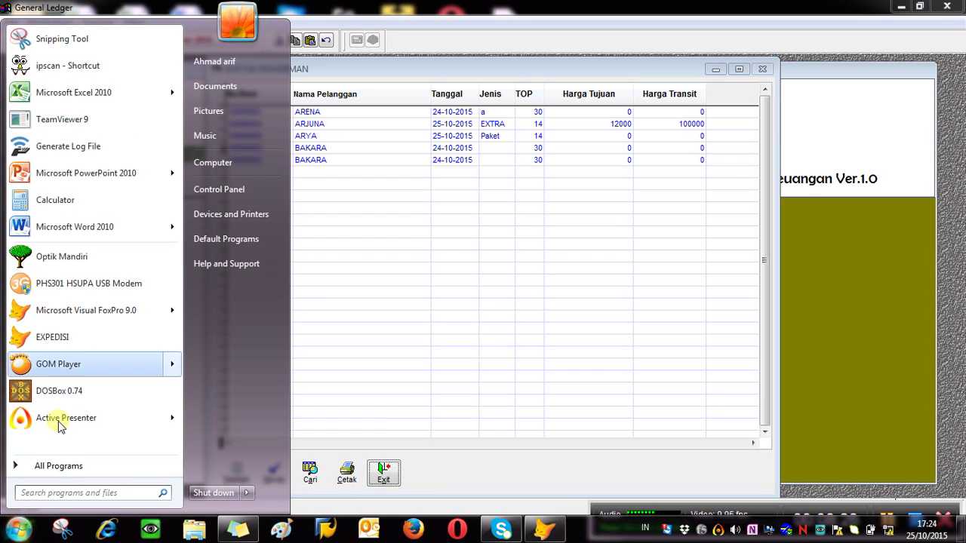
click(44, 228)
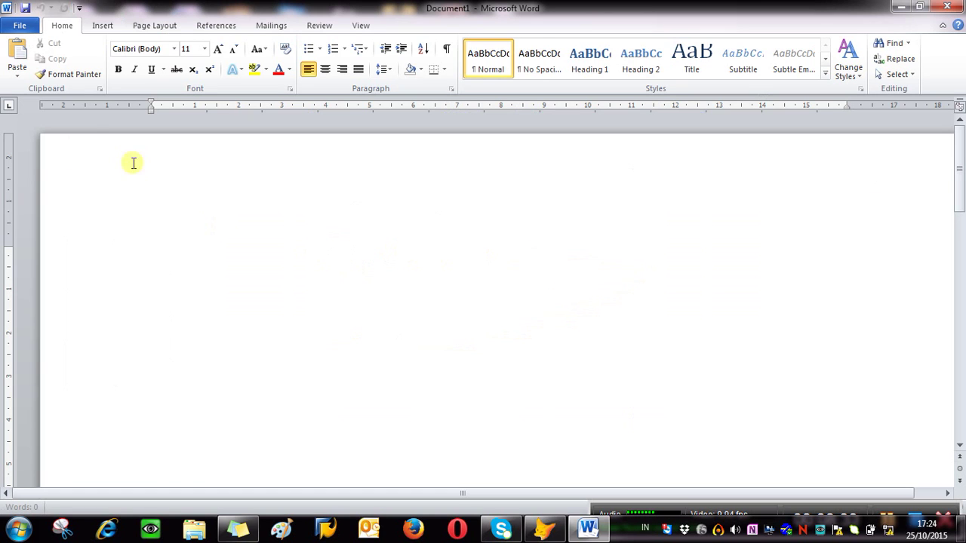
click(19, 26)
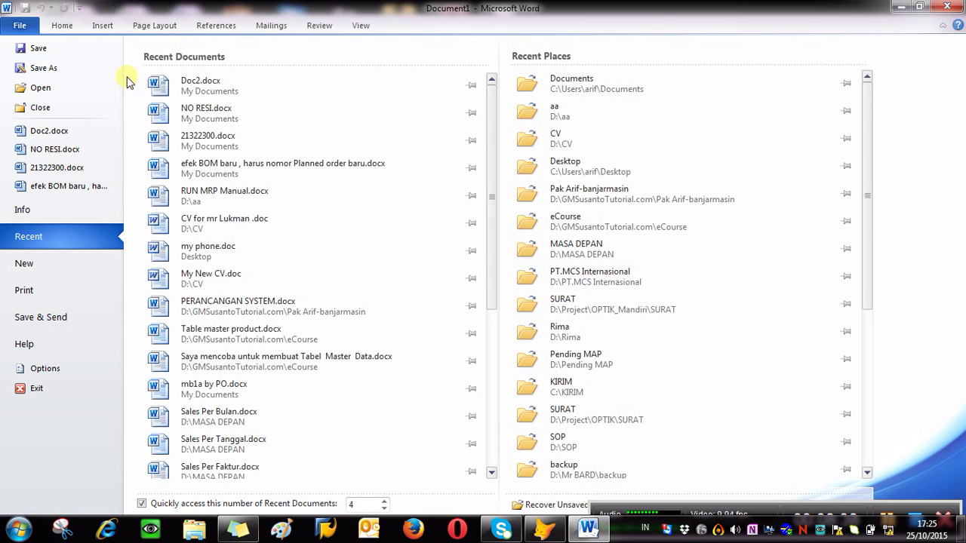
click(184, 111)
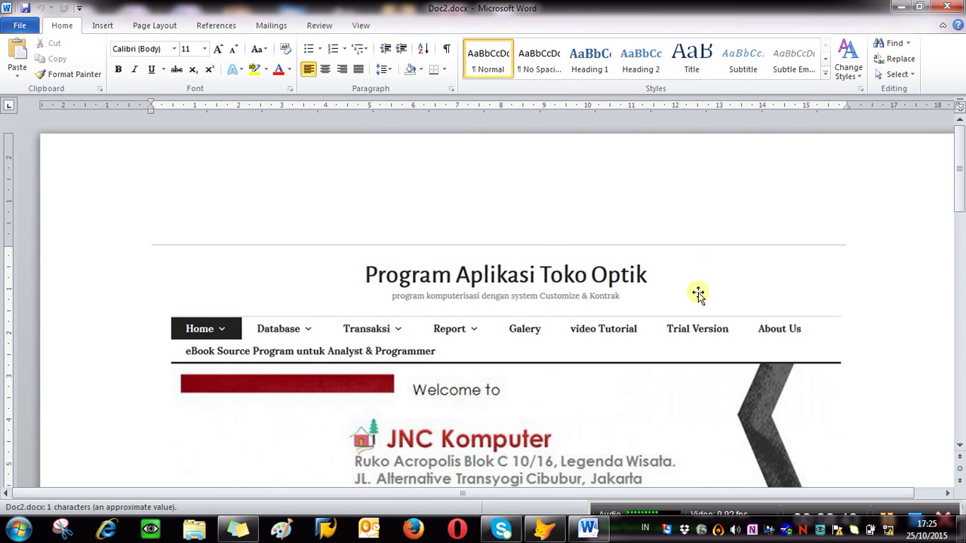
scroll(822, 357, down, 1)
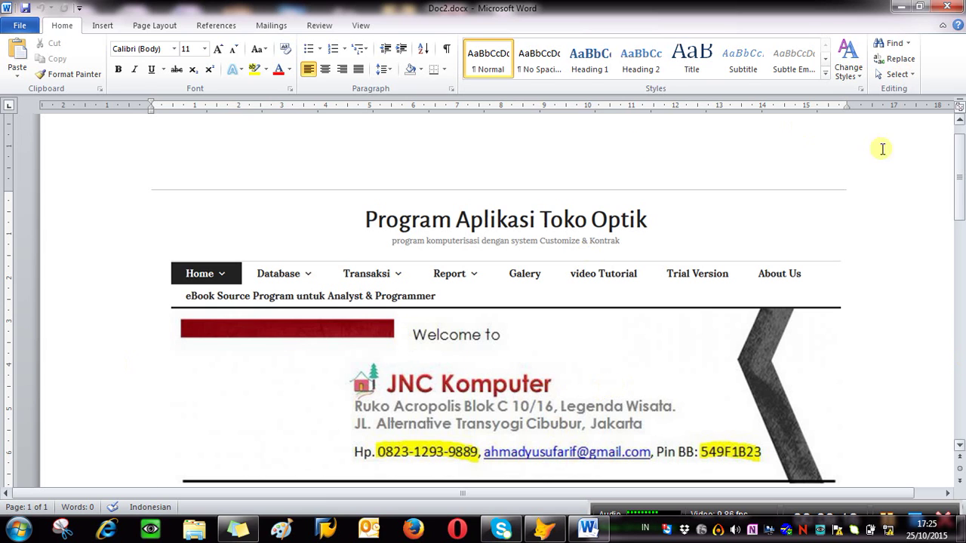
- Minimize Word and the shipment list window to return to the expedition application's main screen
click(900, 10)
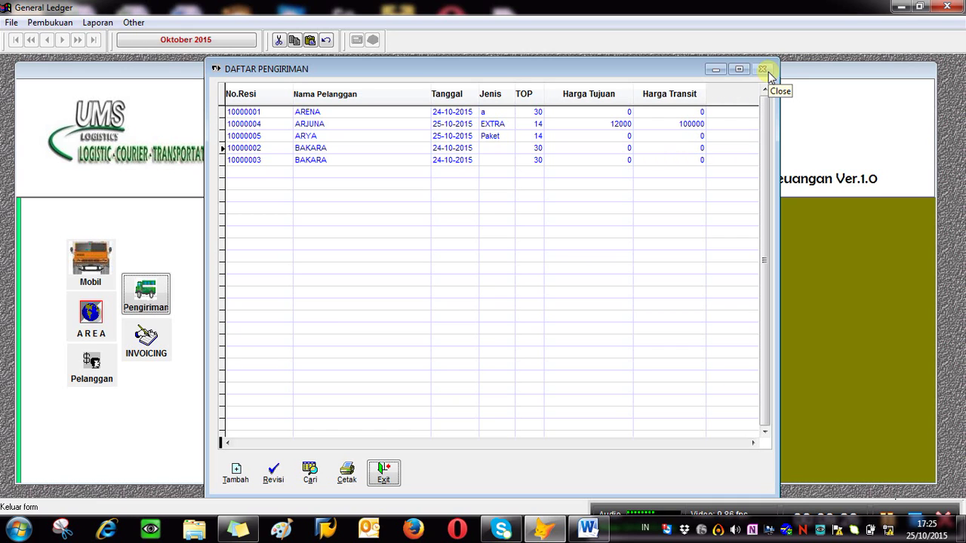
click(717, 69)
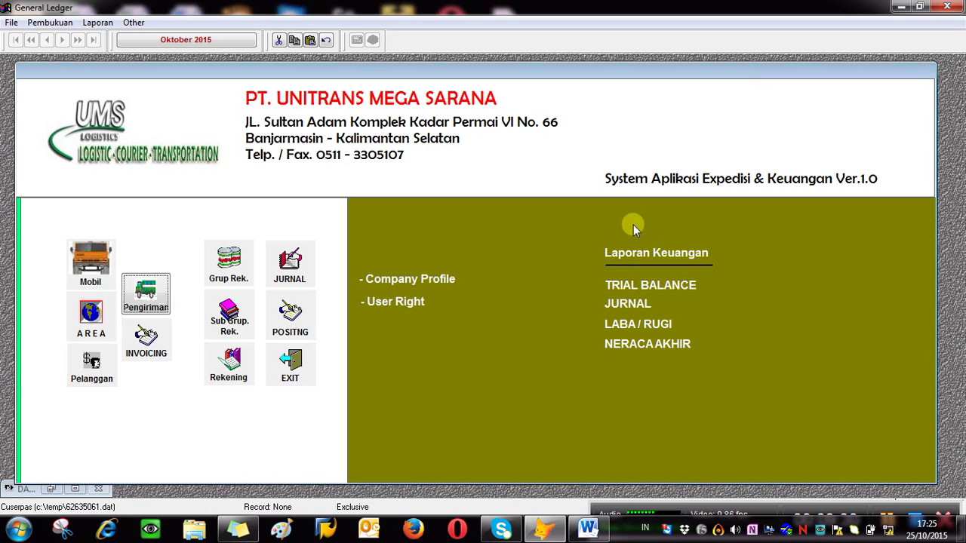